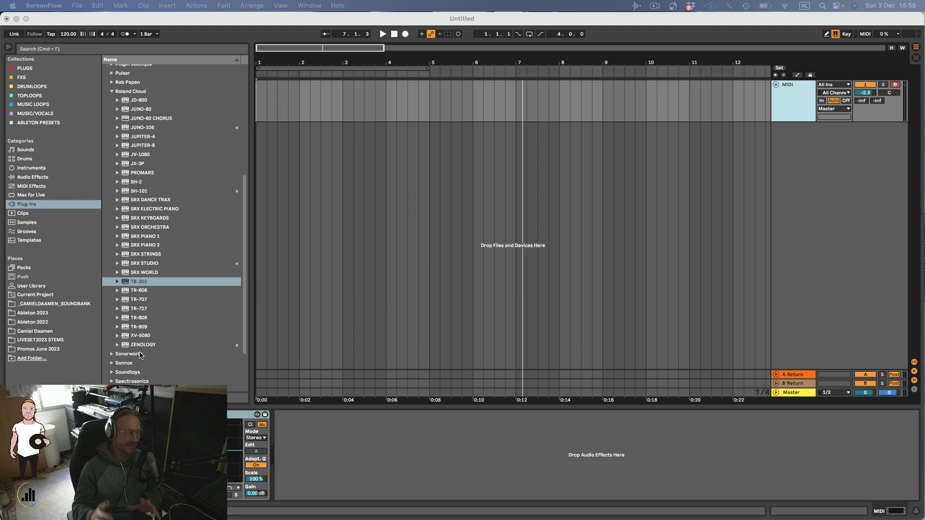
Step: Look through the Roland Cloud plug-ins in the list from TB-303 down to TR-909
{"action": "left_click", "coordinate": [140, 291]}
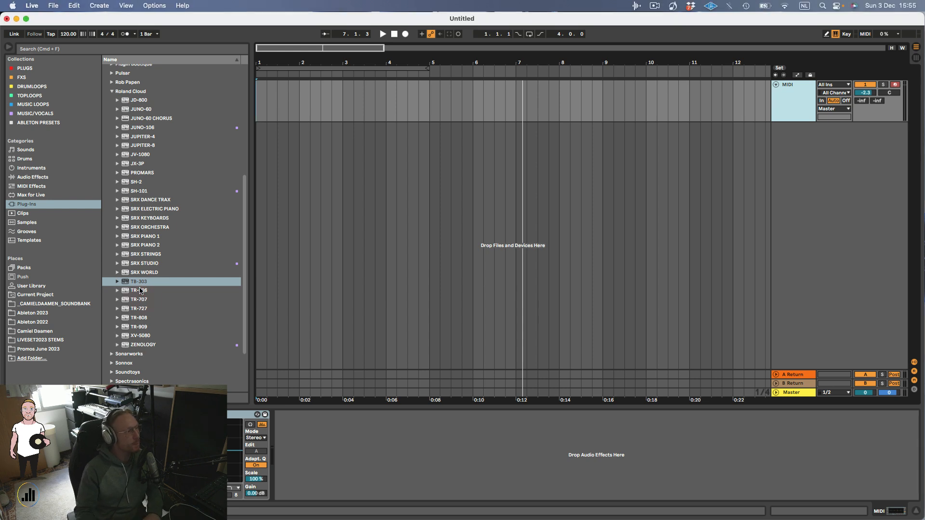
{"action": "key", "text": "Down"}
{"action": "key", "text": "Down"}
{"action": "key", "text": "Down"}
{"action": "key", "text": "Down"}
{"action": "key", "text": "Down"}
{"action": "key", "text": "Up"}
{"action": "key", "text": "Up"}
{"action": "key", "text": "Up"}
{"action": "key", "text": "Up"}
{"action": "key", "text": "Up"}
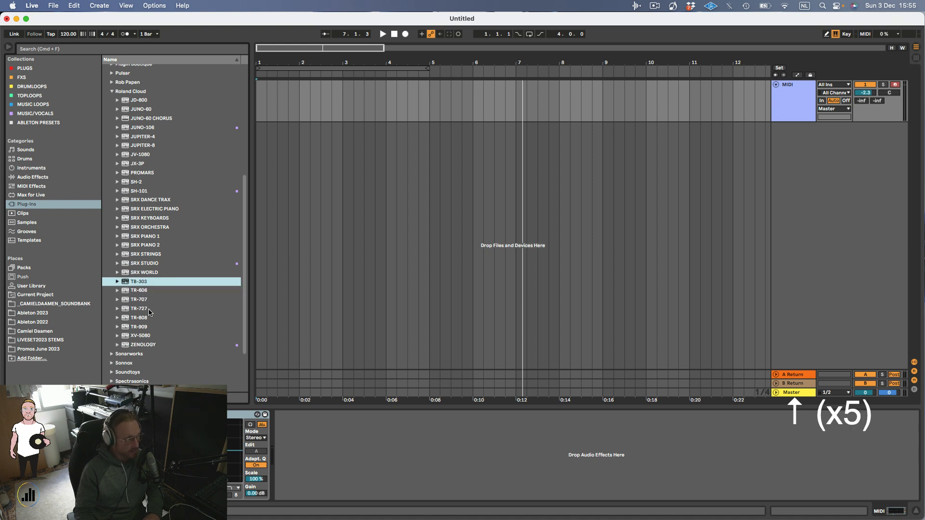
{"action": "key", "text": "Down"}
{"action": "key", "text": "Down"}
{"action": "key", "text": "Down"}
{"action": "key", "text": "Down"}
{"action": "key", "text": "Up"}
{"action": "key", "text": "Up"}
{"action": "key", "text": "Up"}
{"action": "key", "text": "Up"}
Step: Load the TR-909 plug-in onto a new track, delete the empty MIDI track and move the plug-in window off the browser
{"action": "key", "text": "Down"}
{"action": "key", "text": "Down"}
{"action": "key", "text": "Down"}
{"action": "key", "text": "Down"}
{"action": "key", "text": "Down"}
{"action": "left_click_drag", "start_coordinate": [142, 326], "coordinate": [331, 223]}
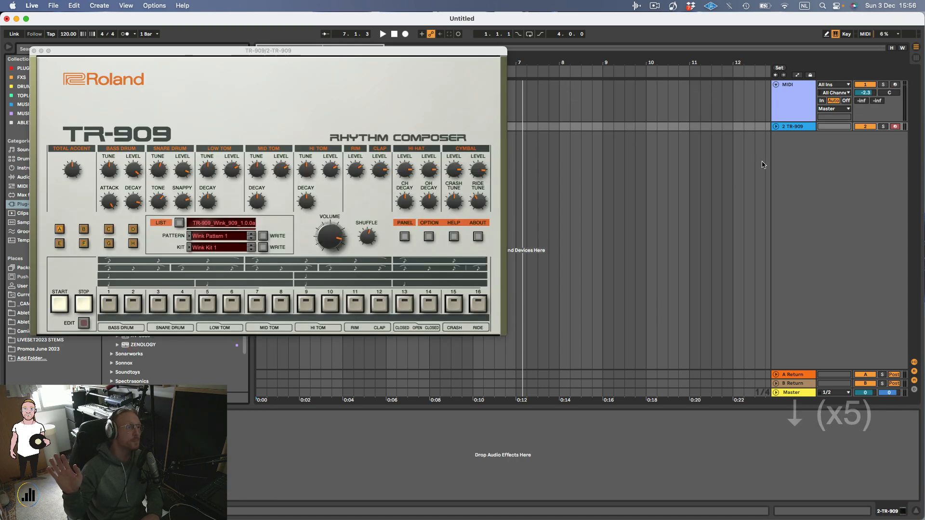
{"action": "left_click", "coordinate": [798, 99]}
{"action": "key", "text": "BackSpace"}
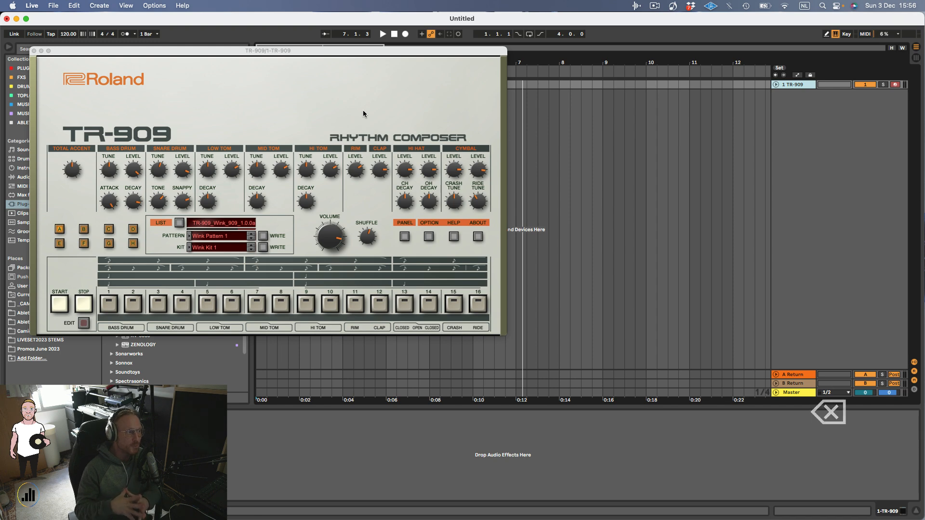
{"action": "left_click_drag", "start_coordinate": [285, 52], "coordinate": [618, 119]}
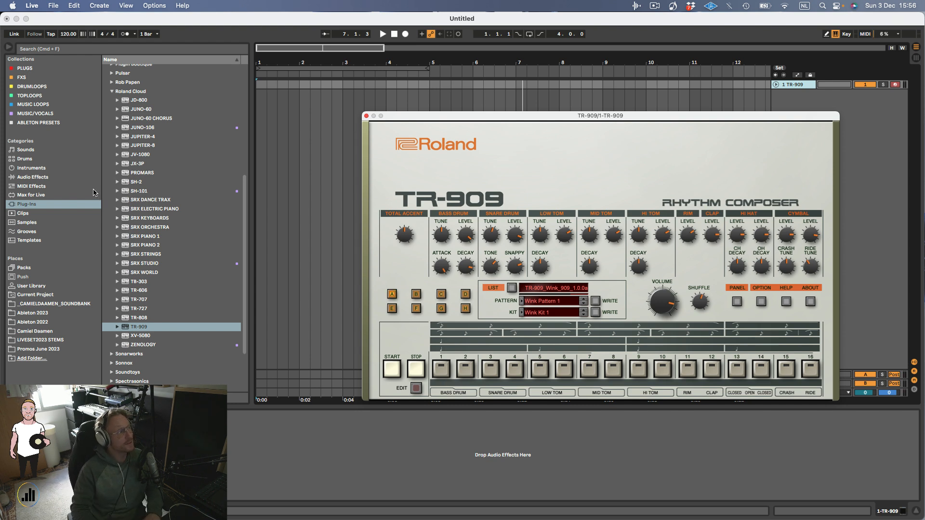
Step: Examine the saved templates and the Roland Cloud synth plug-ins such as JX-3P, JUNO-106, JUPITER-4 and SH-101
{"action": "left_click", "coordinate": [51, 242]}
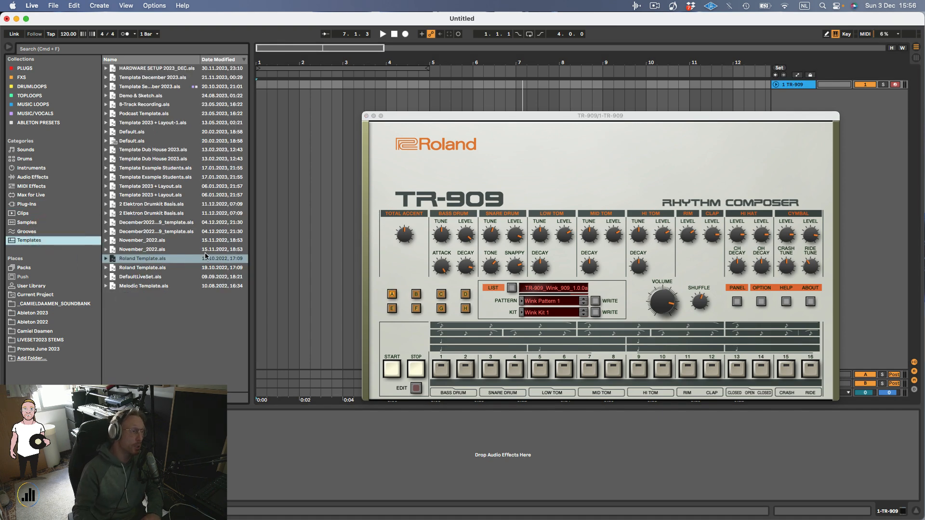
{"action": "left_click", "coordinate": [27, 204]}
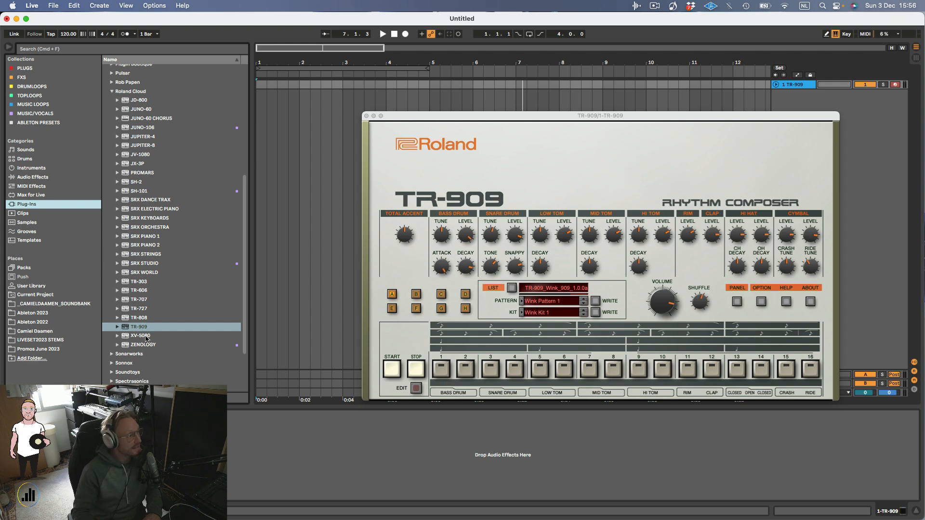
{"action": "left_click", "coordinate": [139, 164]}
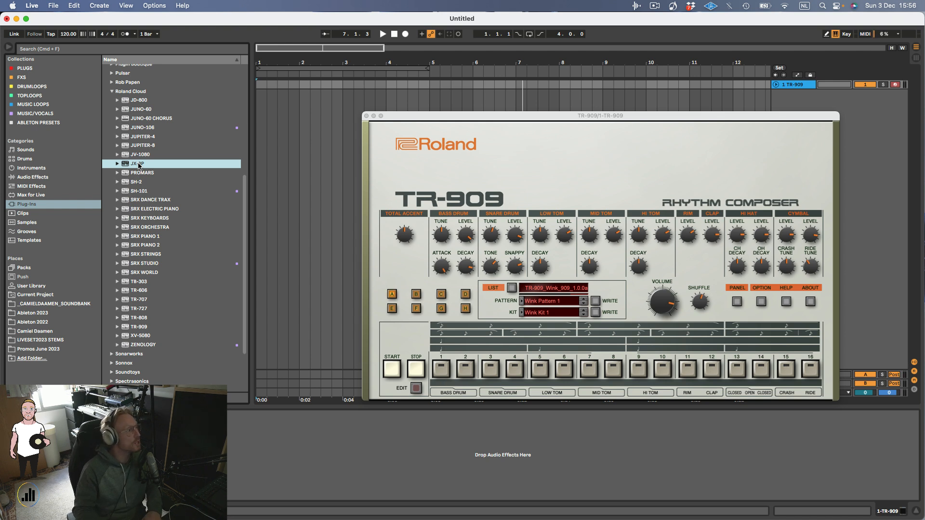
{"action": "left_click", "coordinate": [145, 128]}
{"action": "left_click", "coordinate": [145, 136]}
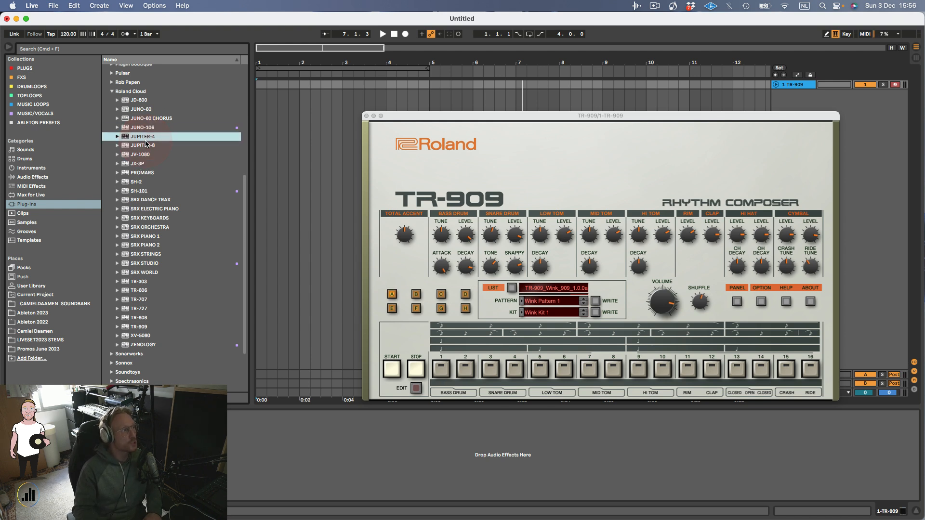
{"action": "left_click", "coordinate": [139, 192]}
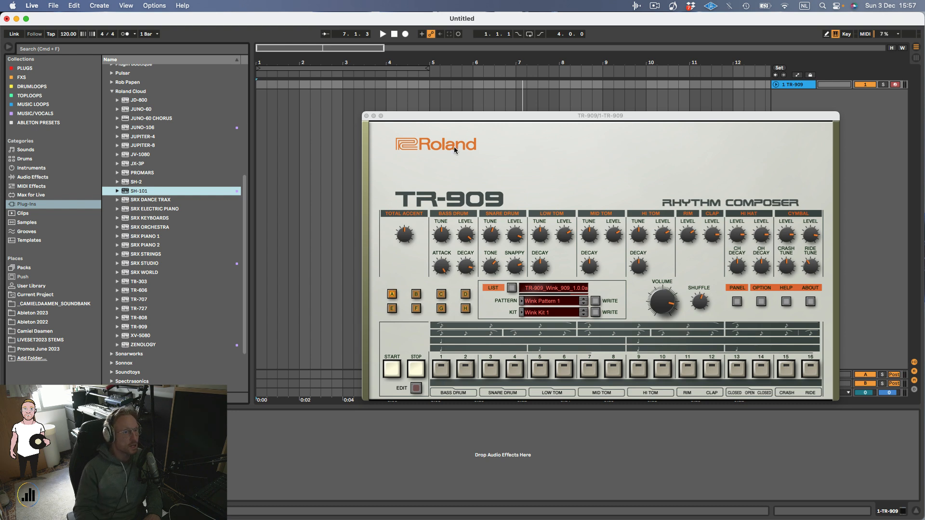
Step: Audition Wink Pattern 1 from the start of the arrangement, including its variations B and C
{"action": "left_click", "coordinate": [258, 87]}
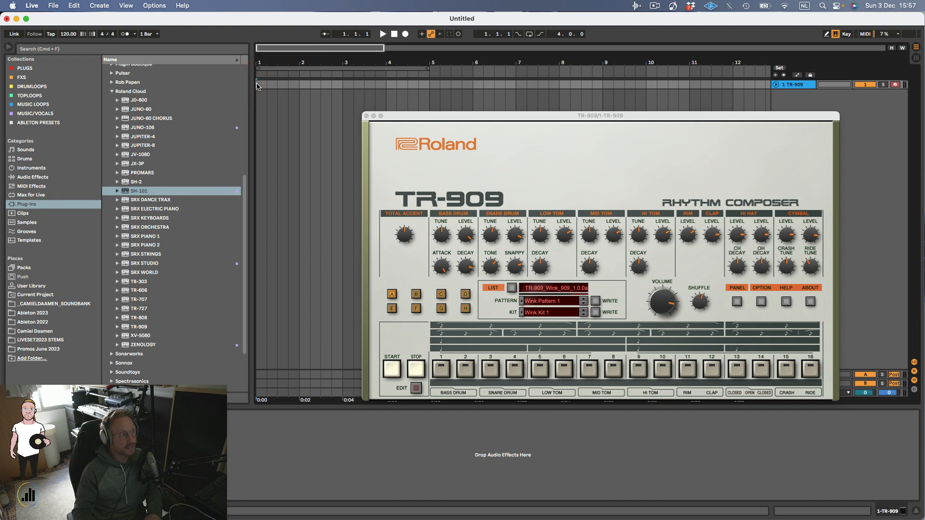
{"action": "key", "text": "space"}
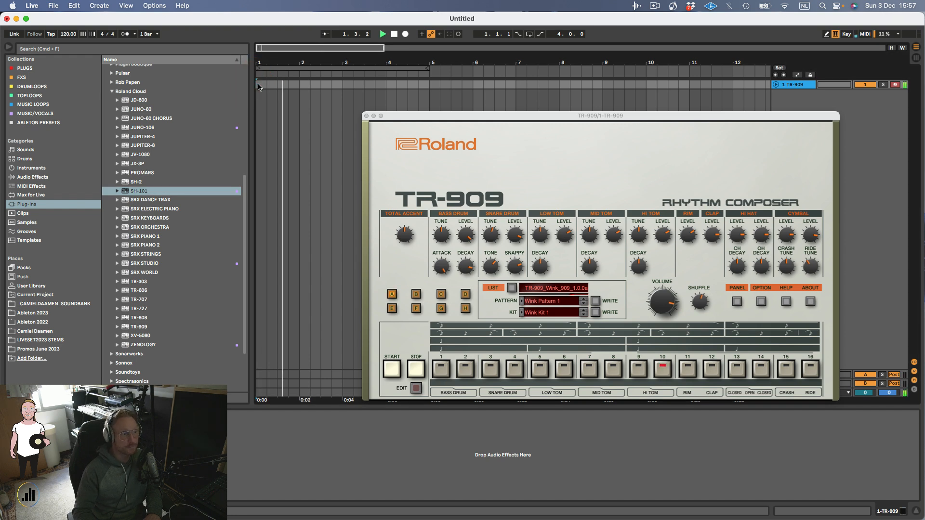
{"action": "key", "text": "space"}
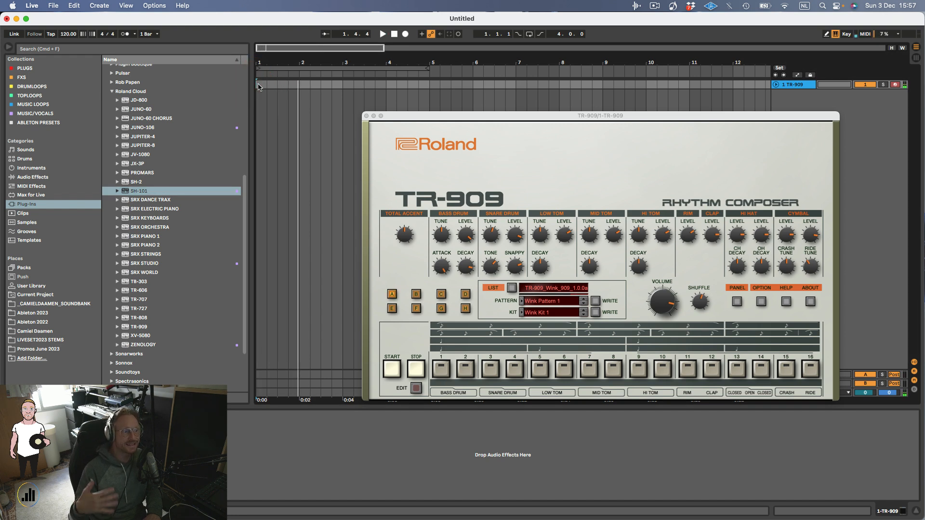
{"action": "key", "text": "space"}
{"action": "left_click", "coordinate": [417, 296]}
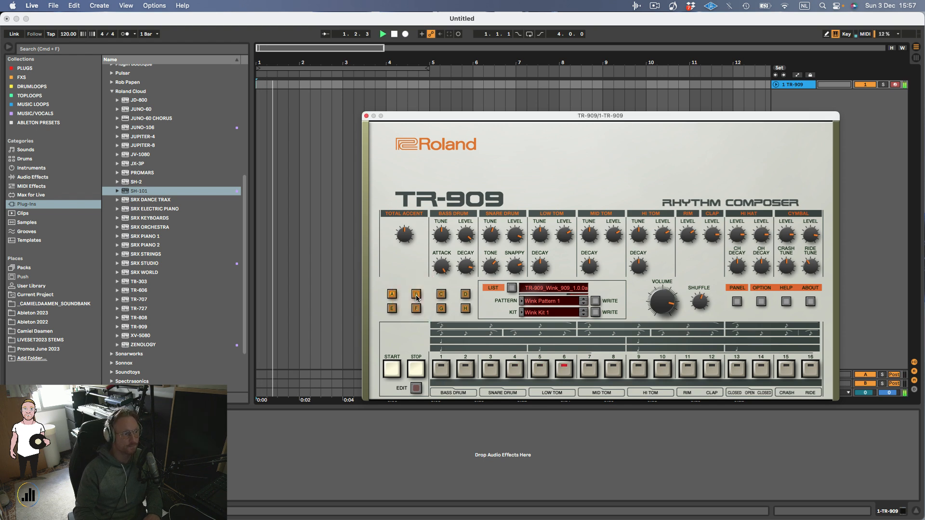
{"action": "left_click", "coordinate": [441, 295]}
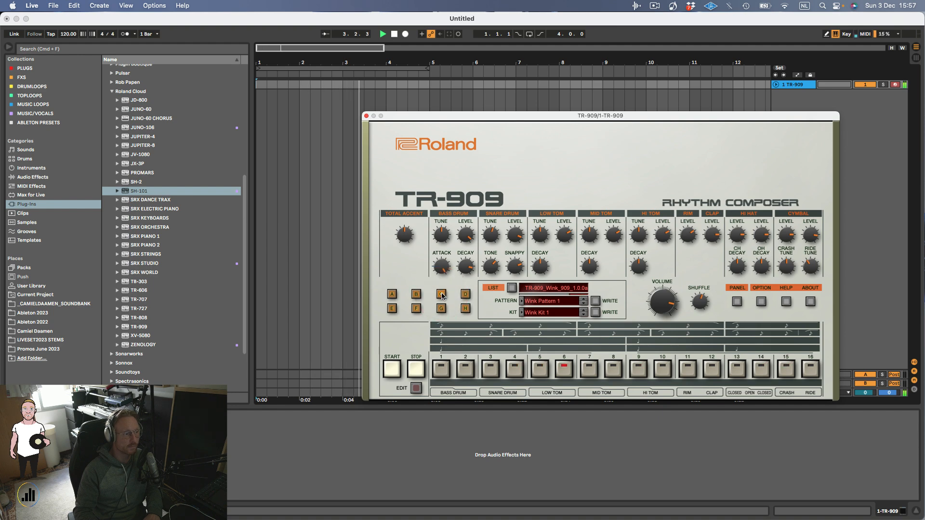
{"action": "key", "text": "space"}
Step: Examine the TR-909's available pattern and kit banks without loading one
{"action": "left_click", "coordinate": [542, 301]}
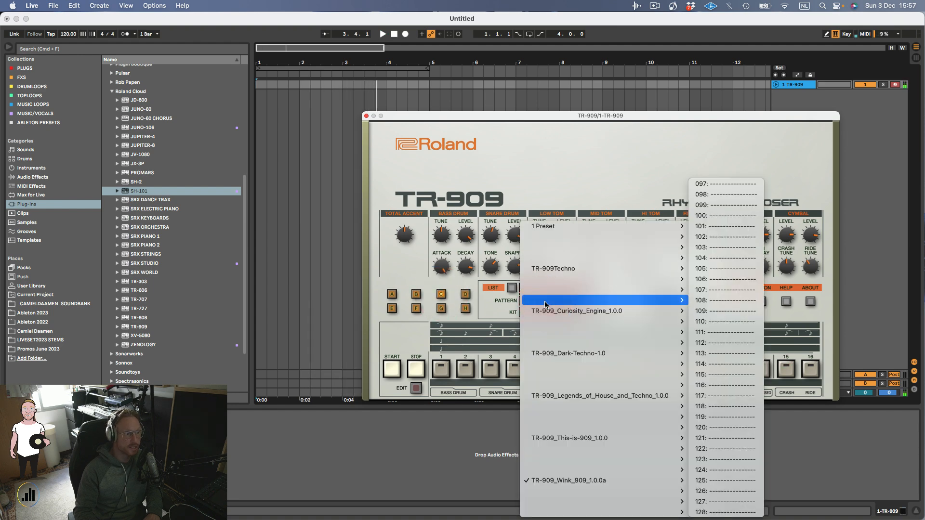
{"action": "left_click", "coordinate": [502, 310]}
{"action": "left_click", "coordinate": [537, 311]}
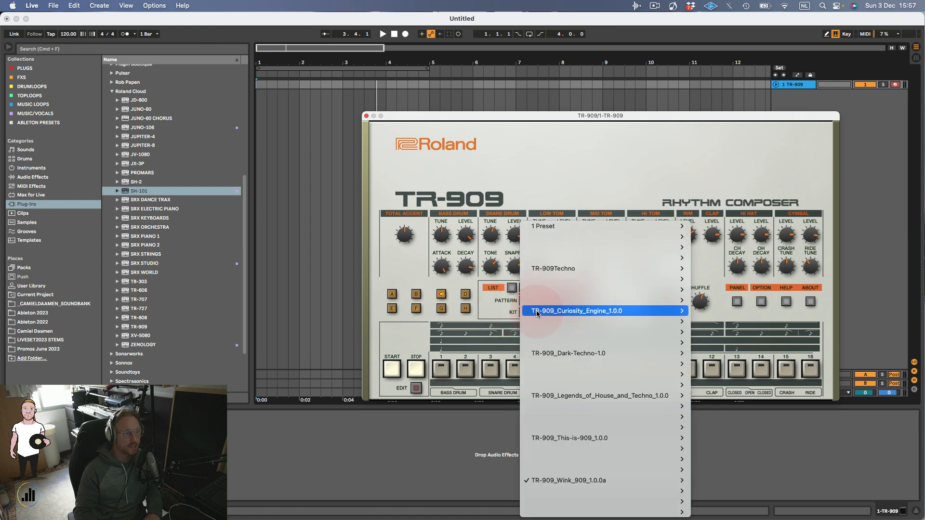
{"action": "left_click", "coordinate": [498, 318]}
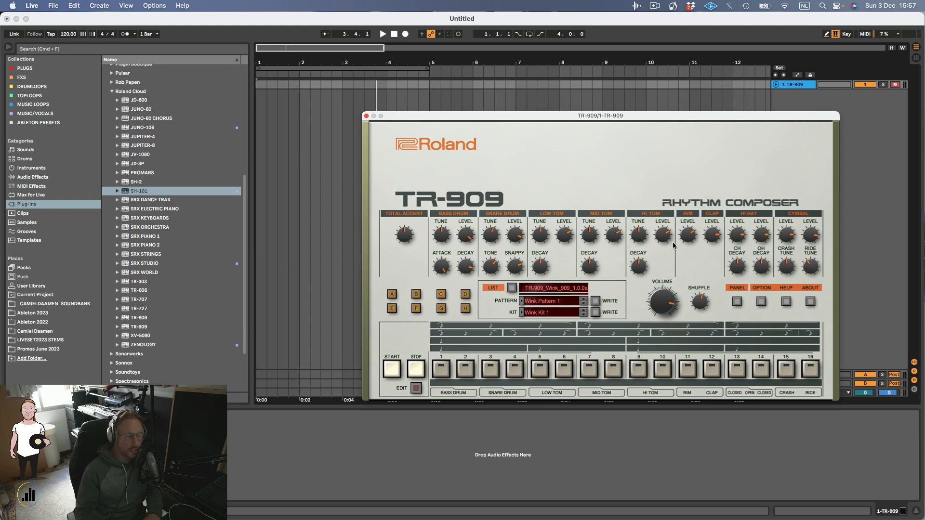
Step: Examine the TR-909's gain and pan controls and its Sub Output options for the individual drums
{"action": "left_click", "coordinate": [740, 303]}
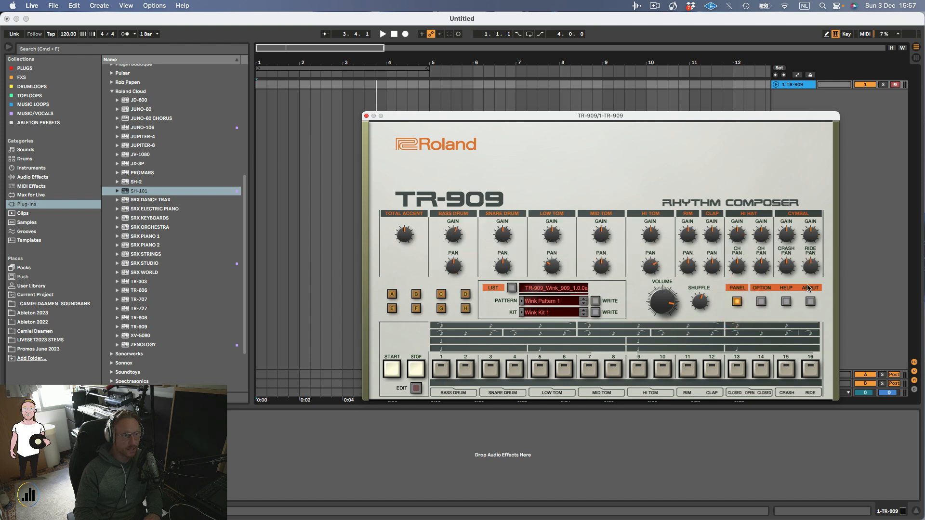
{"action": "left_click", "coordinate": [736, 302]}
{"action": "left_click", "coordinate": [760, 303]}
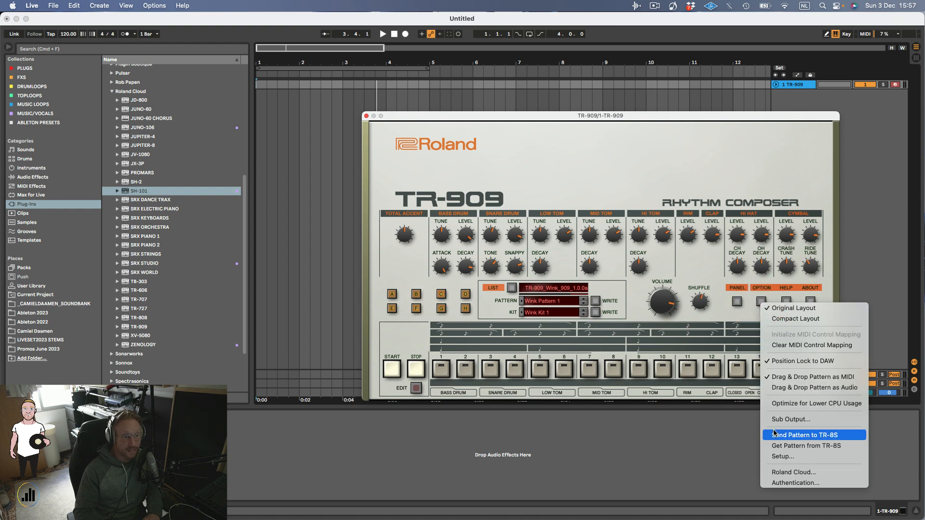
{"action": "left_click", "coordinate": [790, 420]}
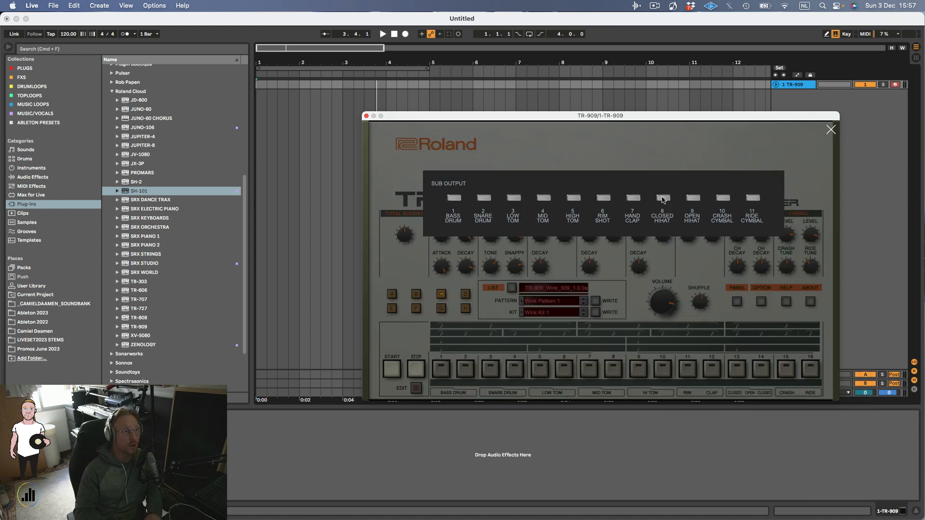
{"action": "left_click", "coordinate": [831, 129]}
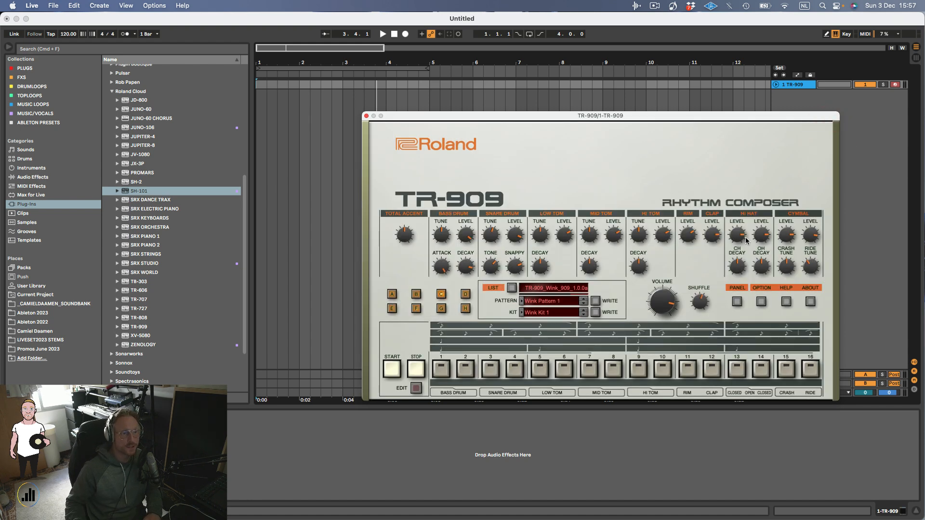
Step: Add Drum Buss to the TR-909 track and set Drive to 8.7% and Crunch to 13% while playing the pattern
{"action": "left_click", "coordinate": [35, 178]}
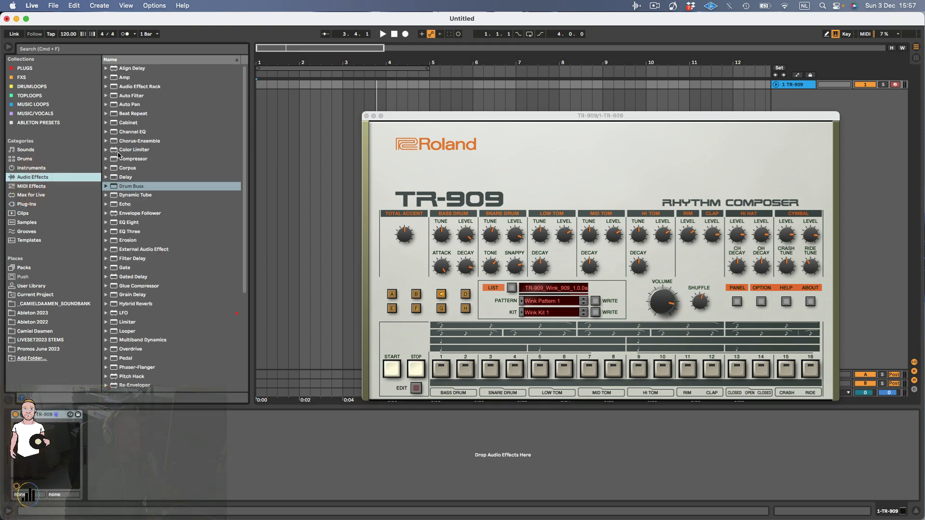
{"action": "double_click", "coordinate": [131, 186]}
{"action": "left_click_drag", "start_coordinate": [129, 432], "coordinate": [107, 437]}
{"action": "key", "text": "space"}
{"action": "left_click", "coordinate": [101, 433]}
{"action": "key", "text": "space"}
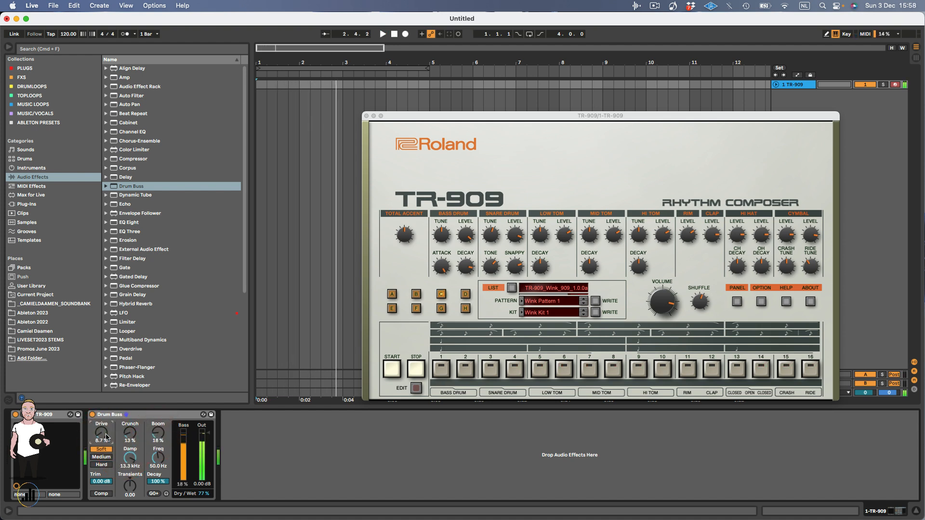
Step: Audition the drum pattern with the Drum Buss compressor on, and switch the compressor back off
{"action": "left_click", "coordinate": [101, 494]}
{"action": "key", "text": "space"}
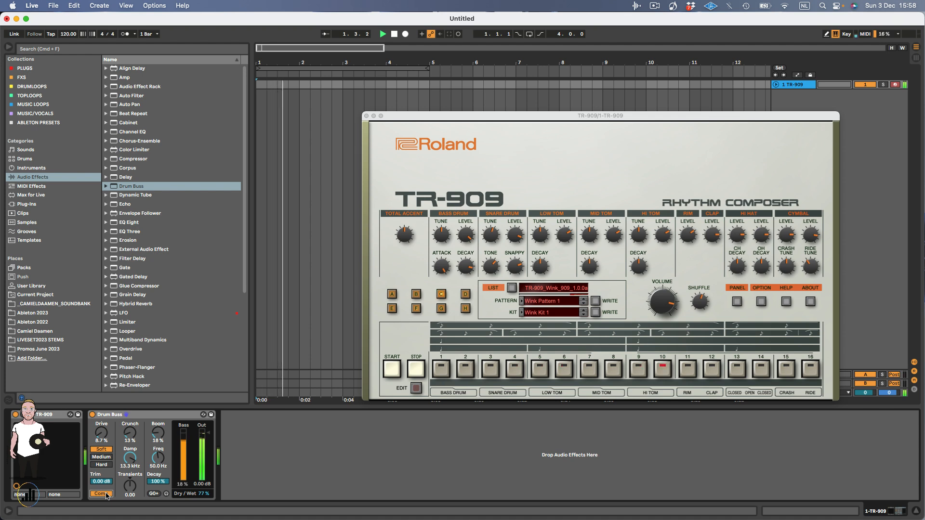
{"action": "left_click", "coordinate": [101, 494]}
{"action": "key", "text": "space"}
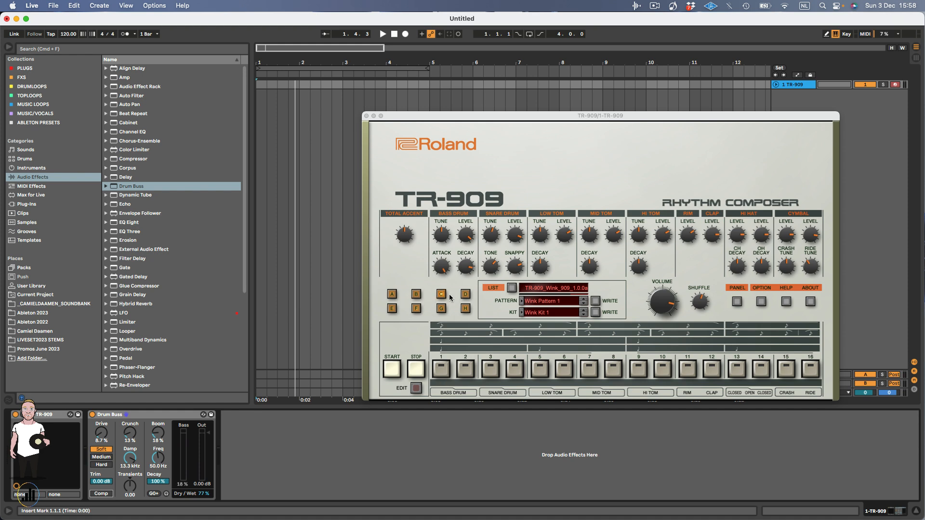
Step: Open the TR-909's step editor with the gain and pan controls shown, and audition the current pattern
{"action": "left_click", "coordinate": [739, 301]}
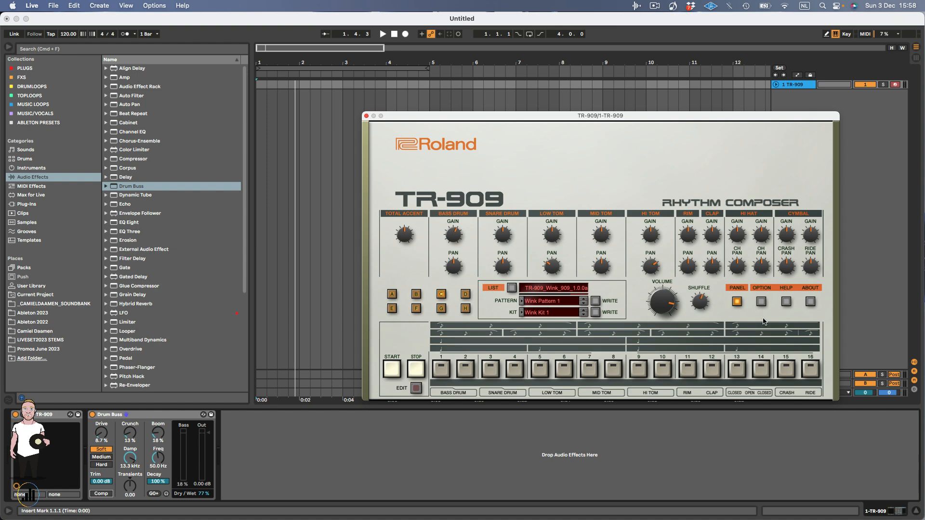
{"action": "left_click", "coordinate": [417, 387]}
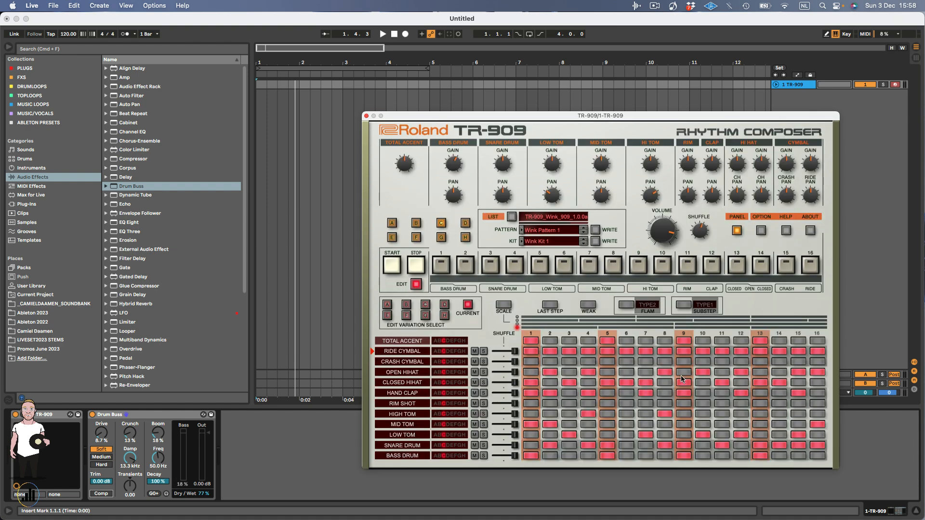
{"action": "key", "text": "space"}
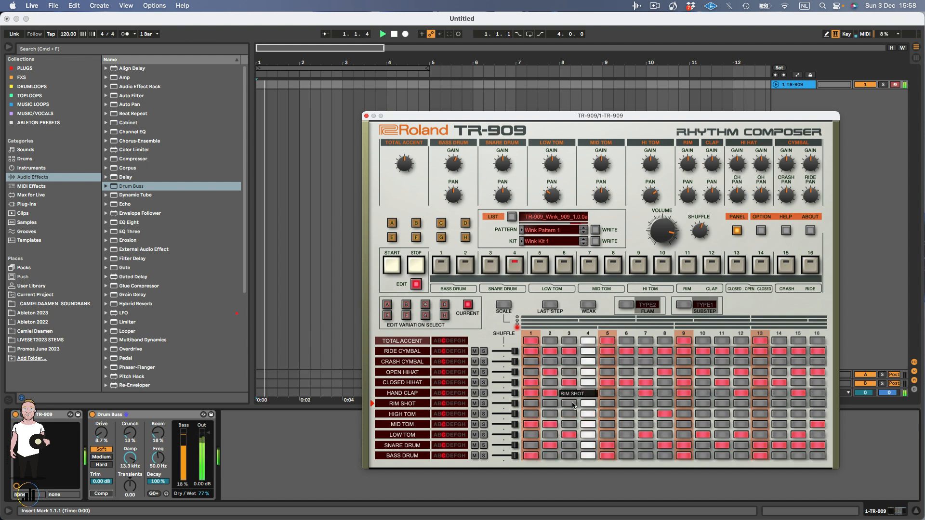
{"action": "key", "text": "space"}
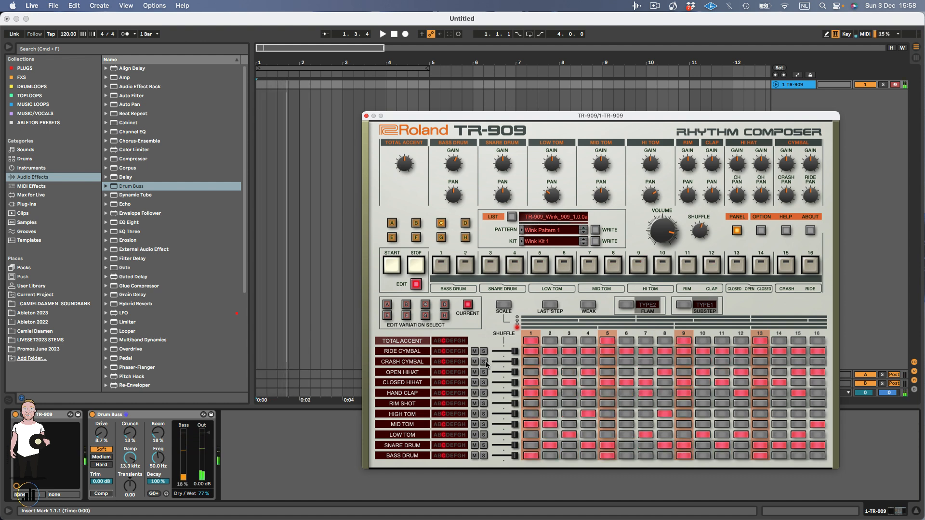
Step: Load an empty pattern slot from the TR-909_Wink_909_1.0.0a bank
{"action": "left_click", "coordinate": [545, 233]}
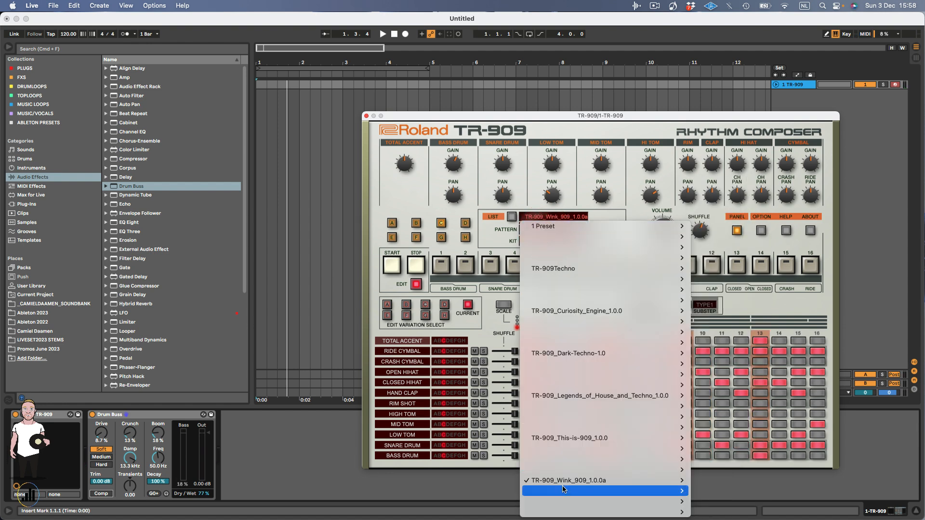
{"action": "mouse_move", "coordinate": [575, 505]}
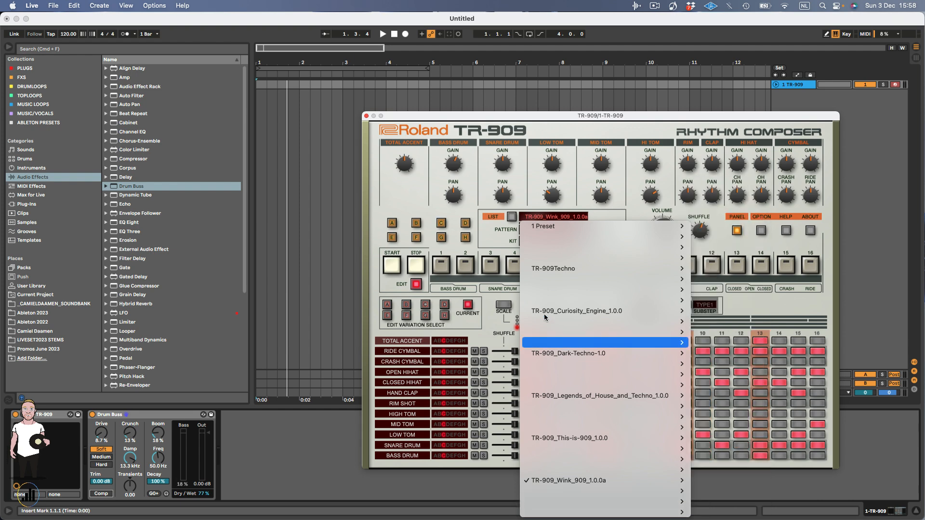
{"action": "mouse_move", "coordinate": [623, 506]}
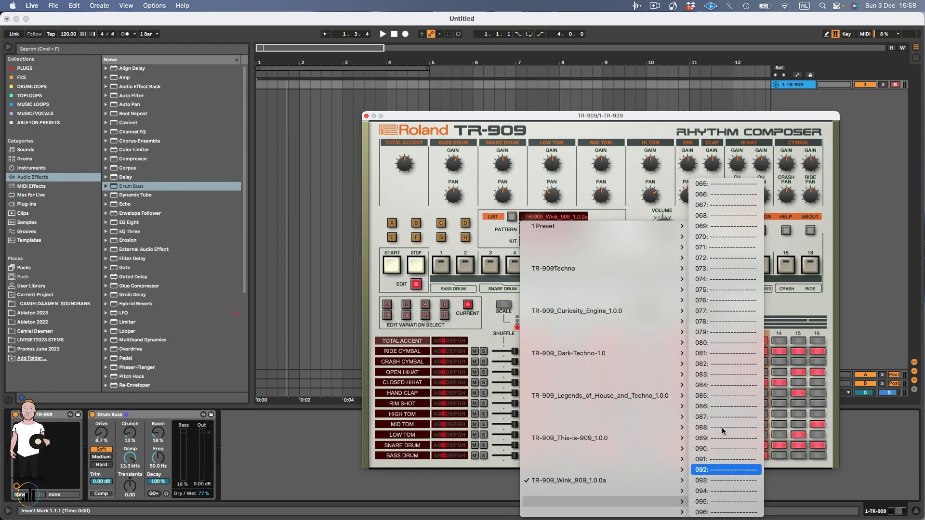
{"action": "left_click", "coordinate": [725, 353]}
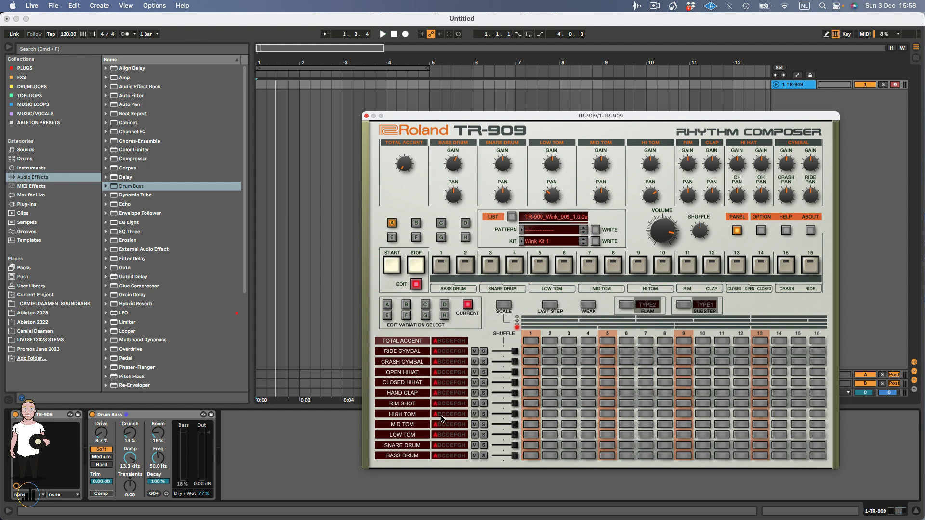
Step: Program the bass drum on steps 1, 5, 9 and 13 of the empty pattern and play it
{"action": "left_click", "coordinate": [531, 455]}
{"action": "left_click", "coordinate": [680, 456]}
{"action": "left_click", "coordinate": [760, 455]}
{"action": "key", "text": "space"}
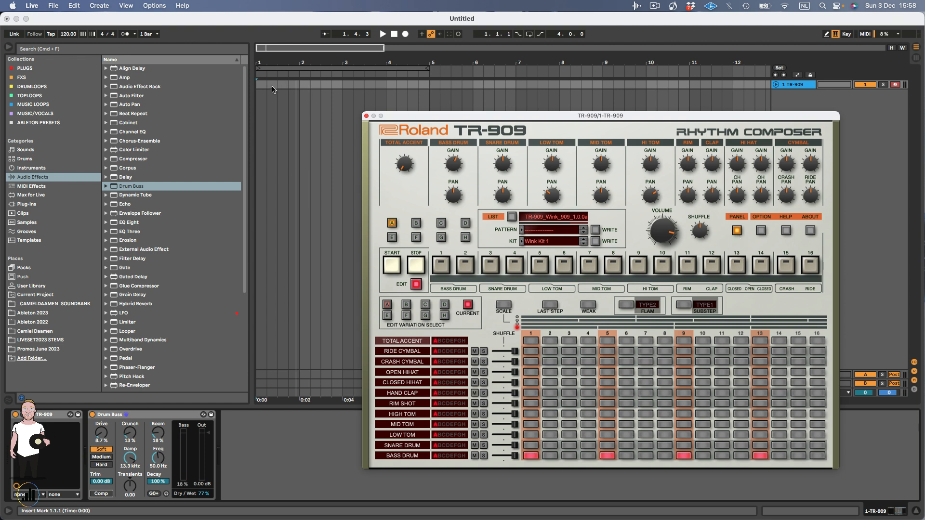
Step: Turn off Position Lock to DAW in the TR-909 options and test the transport playback
{"action": "left_click", "coordinate": [760, 231]}
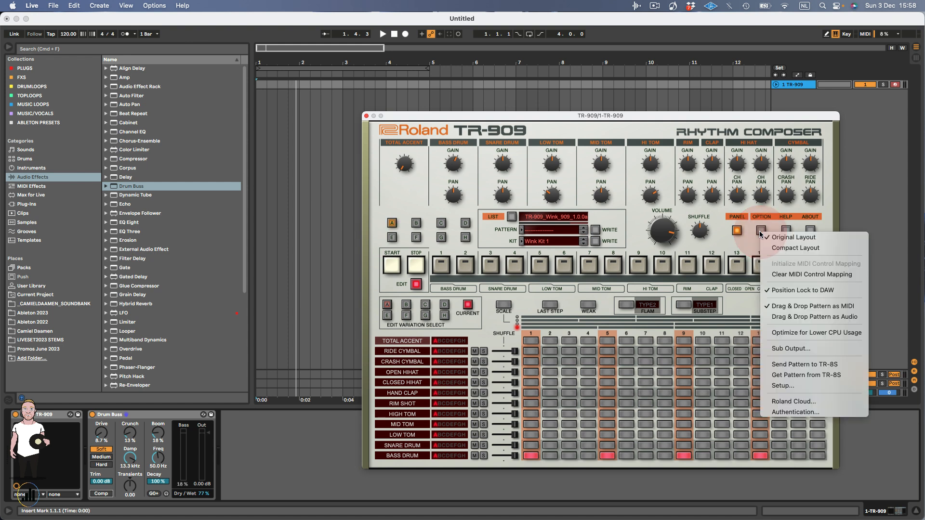
{"action": "left_click", "coordinate": [798, 291]}
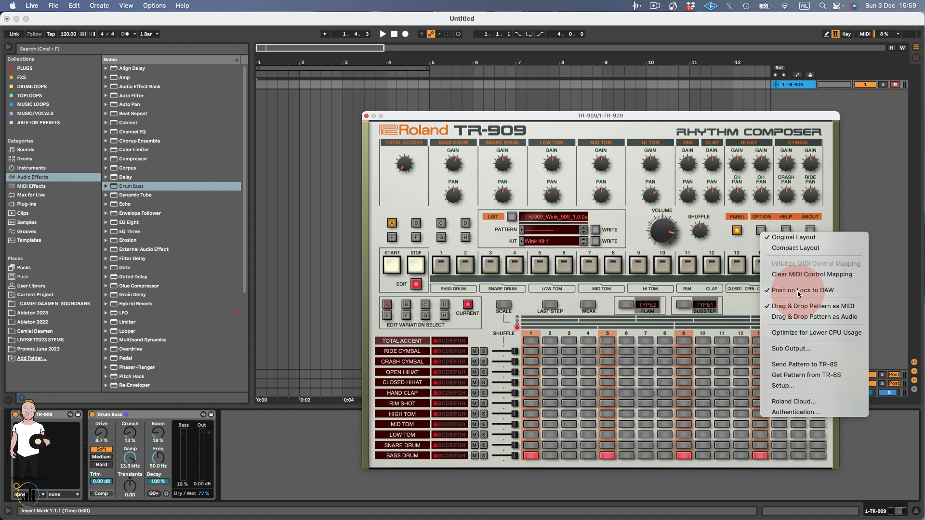
{"action": "key", "text": "space"}
{"action": "key", "text": "space"}
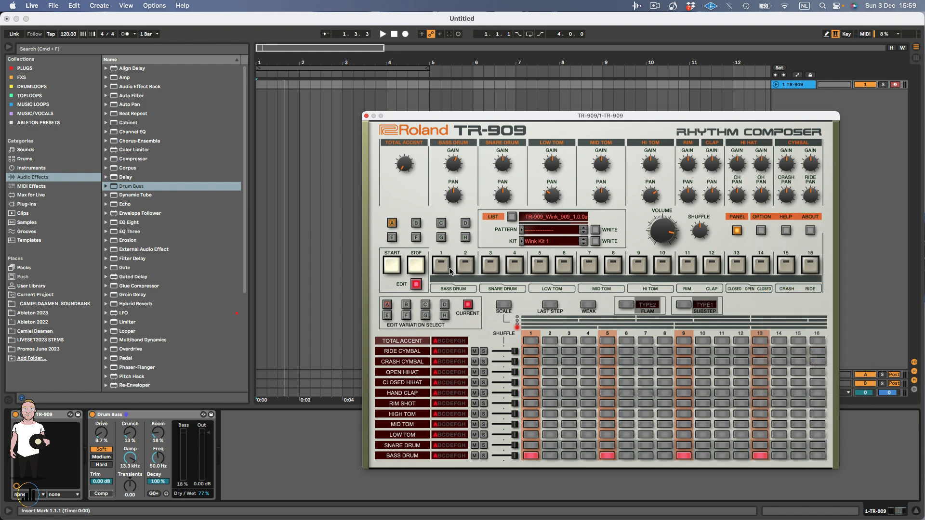
Step: Place pattern variation A as a MIDI clip at bar 1 of the TR-909 track, unfold the track and audition it
{"action": "left_click_drag", "start_coordinate": [393, 226], "coordinate": [260, 85]}
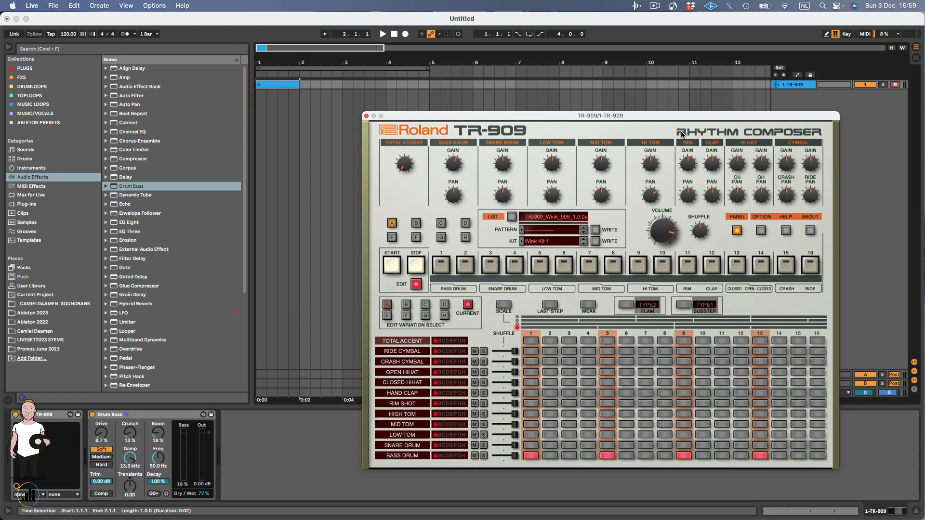
{"action": "left_click", "coordinate": [776, 85]}
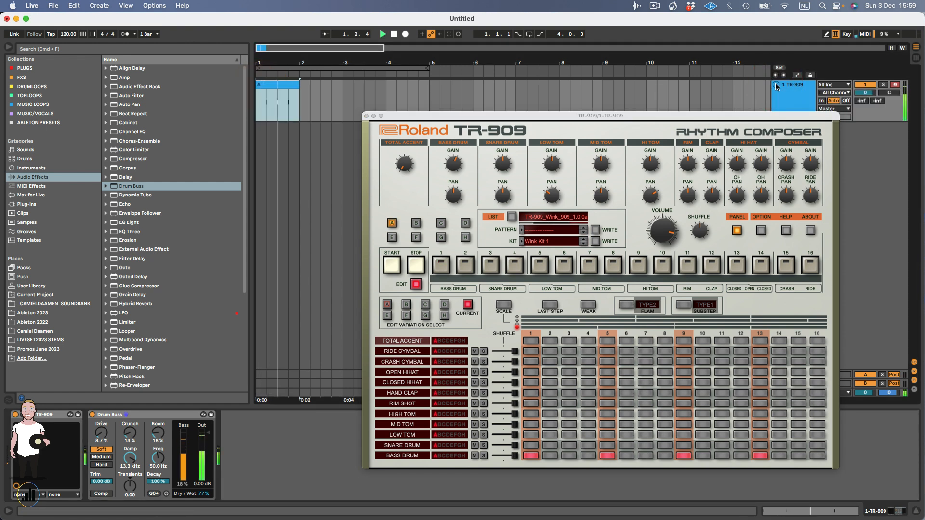
{"action": "key", "text": "space"}
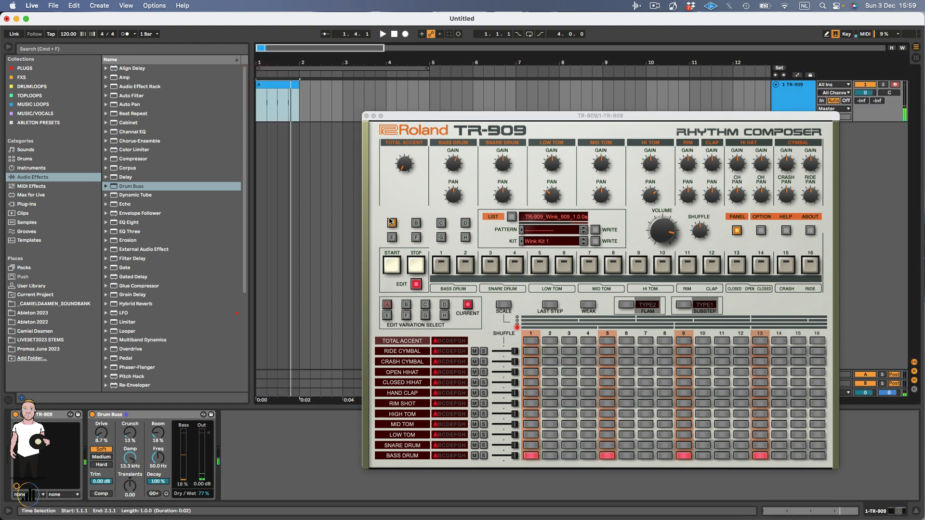
Step: Copy pattern variation A of the TR-909 into variation B
{"action": "left_click", "coordinate": [385, 305]}
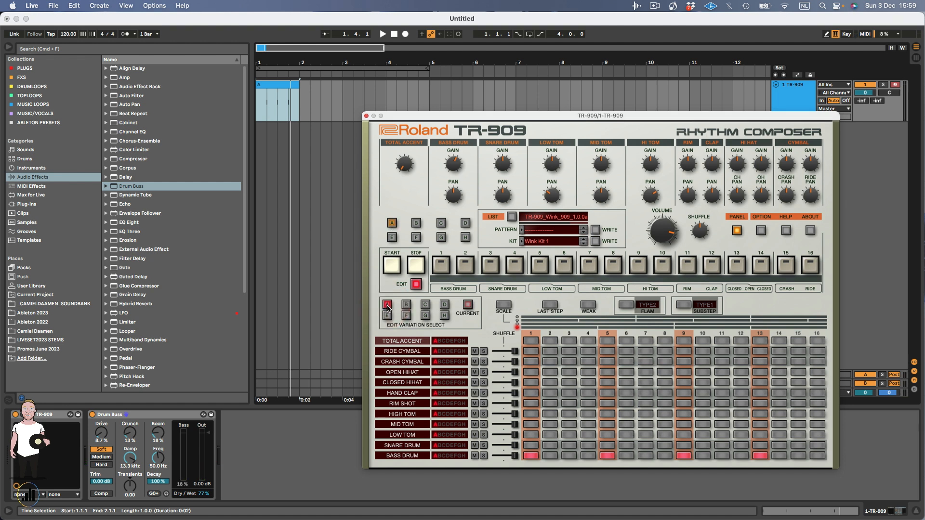
{"action": "right_click", "coordinate": [388, 305]}
{"action": "left_click", "coordinate": [391, 310]}
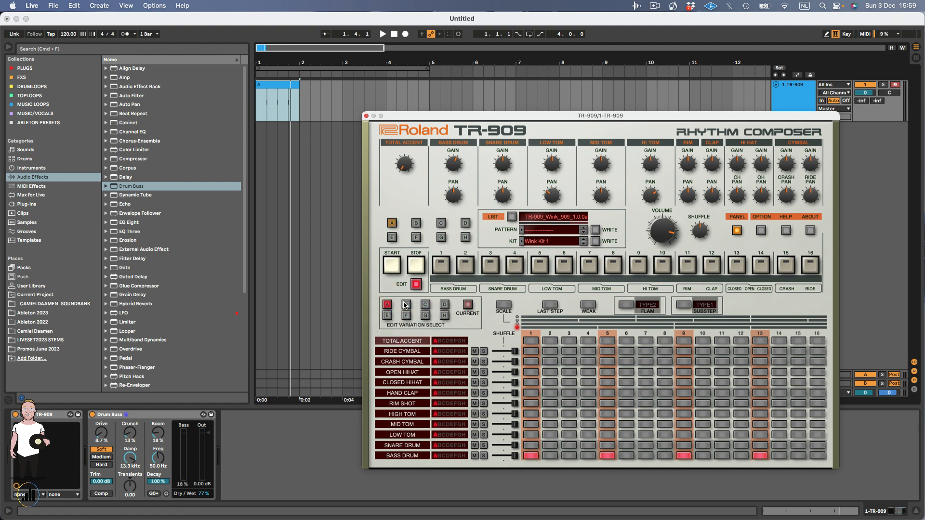
{"action": "right_click", "coordinate": [404, 305]}
{"action": "left_click", "coordinate": [410, 316]}
Step: Program variation B with closed hi-hats on steps 1, 2, 5, 6, 9, 10, 13, 14 and open hi-hats on 3, 7, 11
{"action": "left_click", "coordinate": [531, 383]}
{"action": "left_click", "coordinate": [569, 372]}
{"action": "left_click", "coordinate": [607, 383]}
{"action": "left_click", "coordinate": [626, 383]}
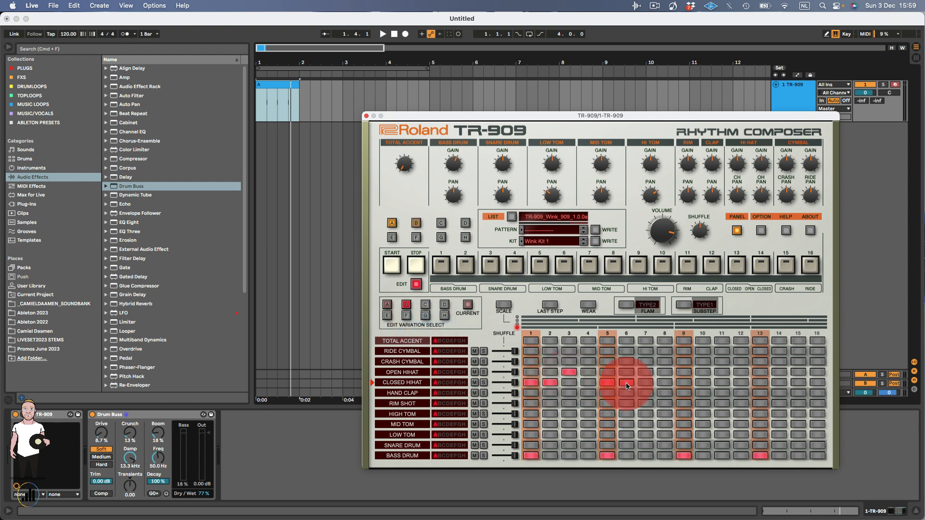
{"action": "left_click", "coordinate": [685, 382]}
{"action": "left_click", "coordinate": [722, 372]}
{"action": "left_click", "coordinate": [779, 383]}
{"action": "key", "text": "space"}
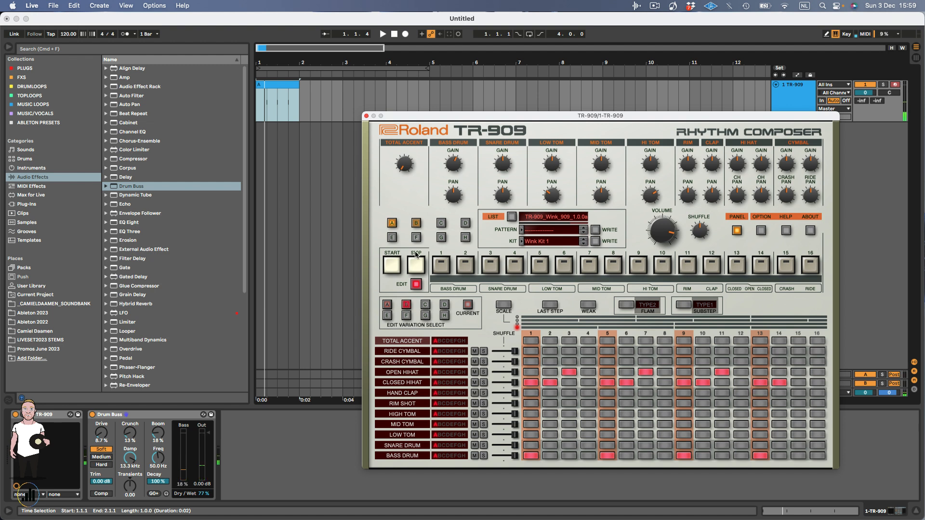
Step: Place variation B as a MIDI clip at bar 2 of the TR-909 track and colour the clip yellow
{"action": "left_click_drag", "start_coordinate": [417, 225], "coordinate": [303, 93]}
{"action": "key", "text": "space"}
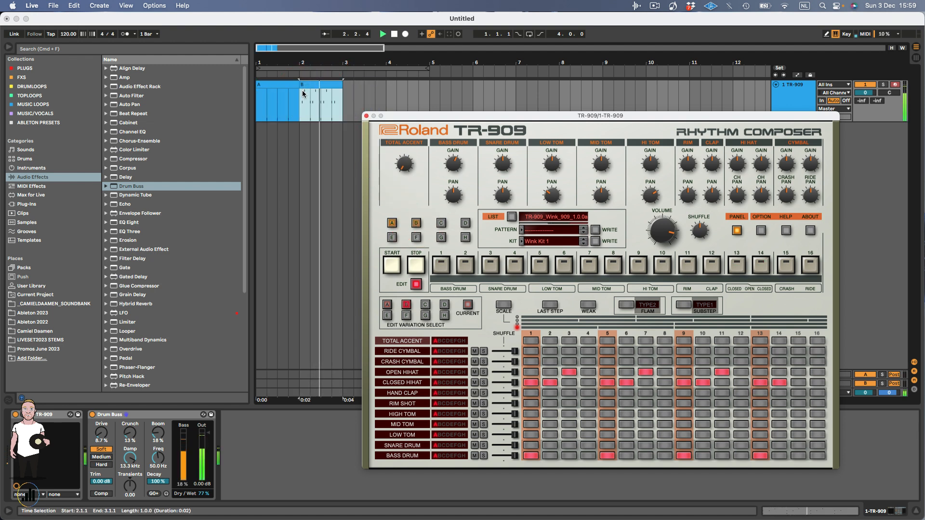
{"action": "left_click", "coordinate": [317, 86]}
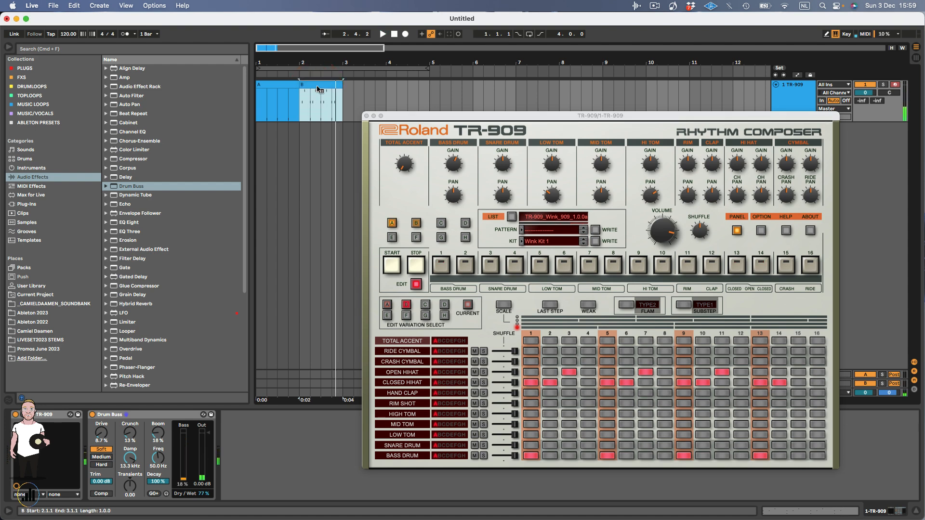
{"action": "left_click", "coordinate": [316, 86], "text": "ctrl"}
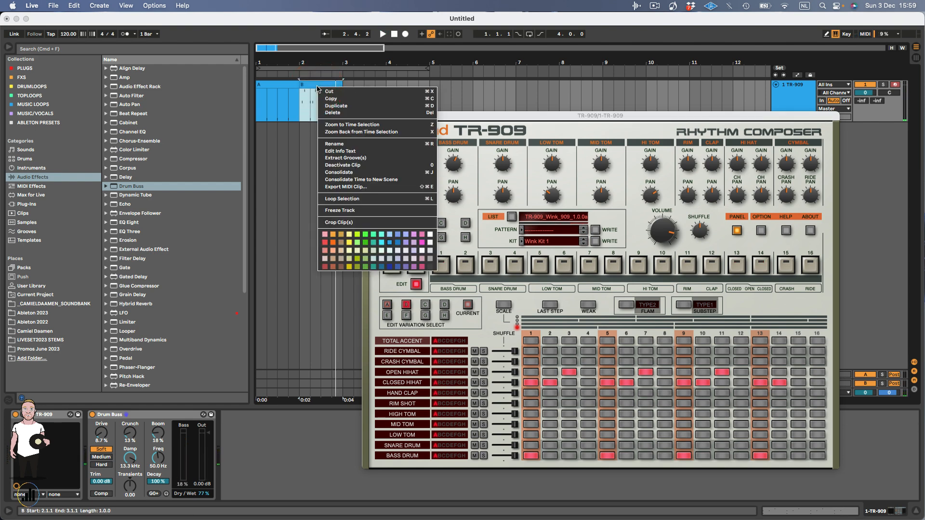
{"action": "left_click", "coordinate": [353, 249]}
{"action": "left_click", "coordinate": [496, 179]}
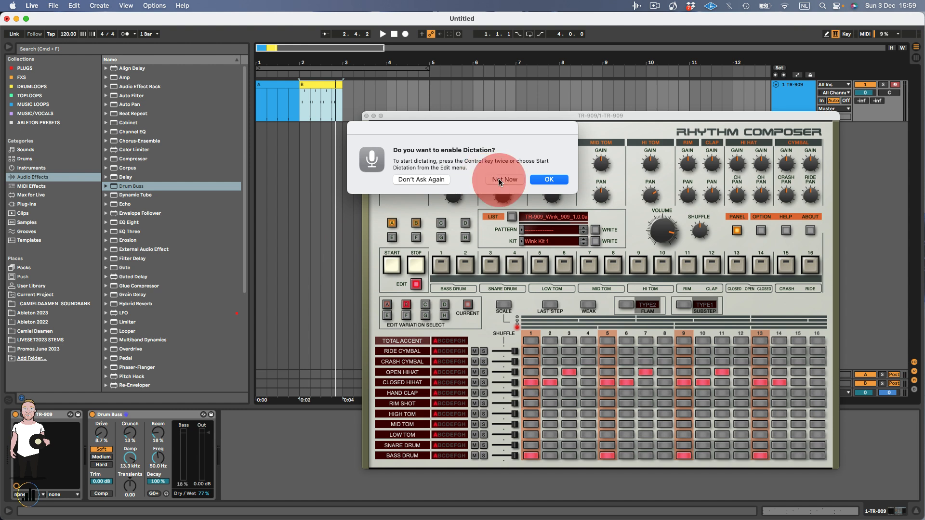
{"action": "left_click", "coordinate": [316, 86]}
{"action": "key", "text": "space"}
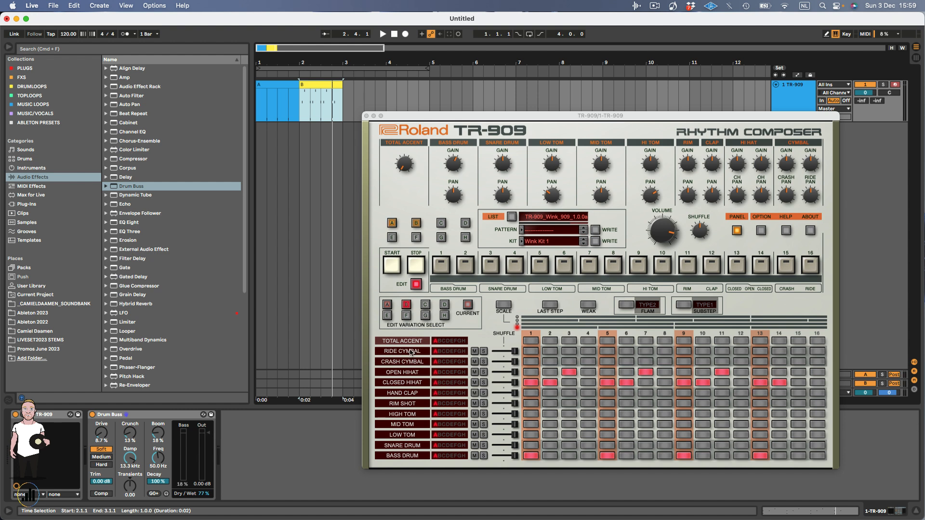
Step: Show the TR-909's tune, level and decay controls and adjust the open hi-hat decay while the pattern plays
{"action": "left_click", "coordinate": [741, 223]}
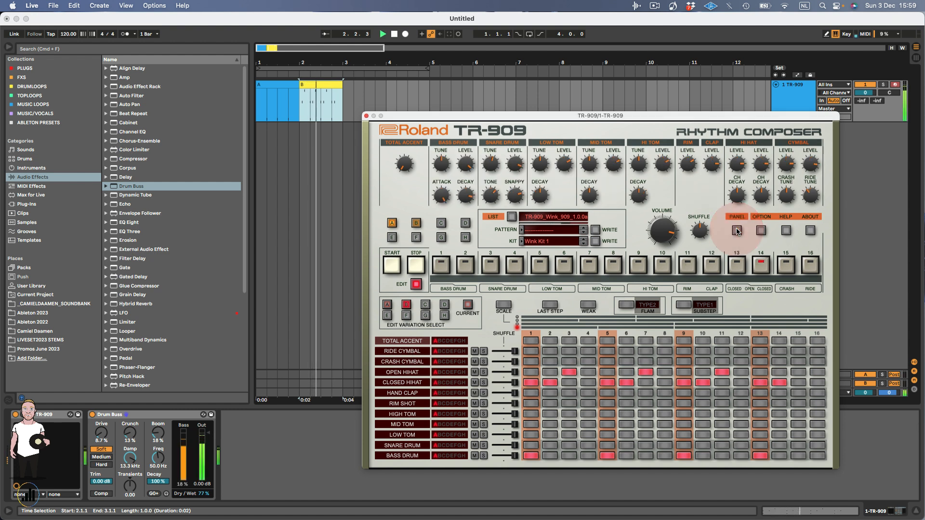
{"action": "left_click", "coordinate": [760, 229]}
{"action": "left_click_drag", "start_coordinate": [756, 230], "coordinate": [762, 199]}
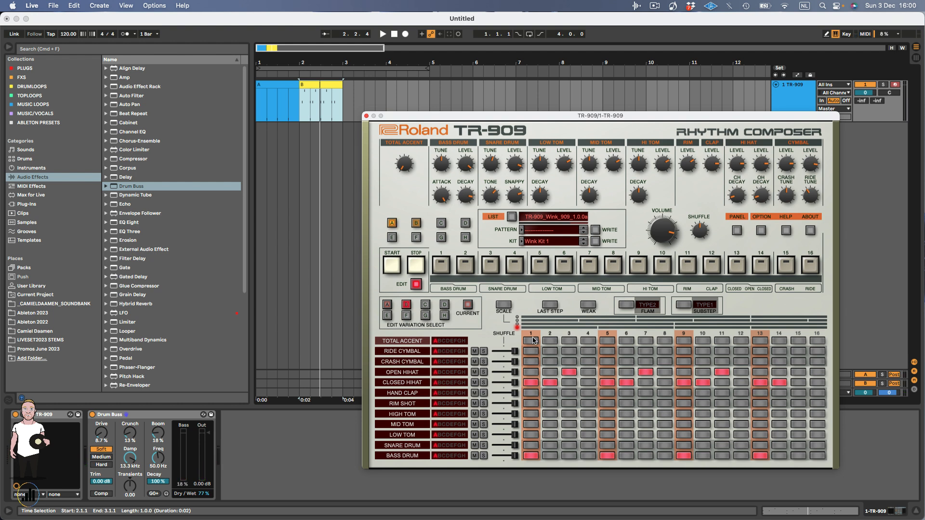
Step: Copy pattern variation B of the TR-909 into variation C
{"action": "right_click", "coordinate": [406, 307]}
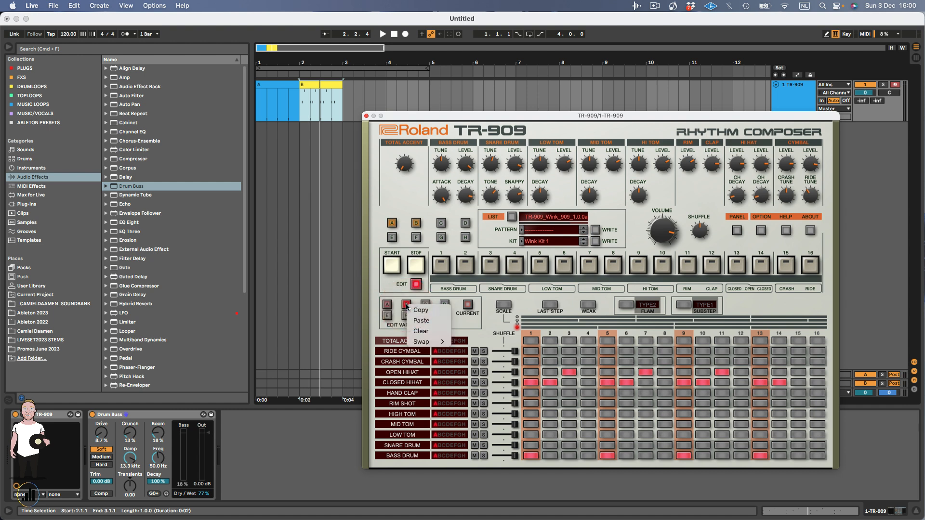
{"action": "left_click", "coordinate": [419, 309]}
{"action": "left_click", "coordinate": [425, 305]}
{"action": "right_click", "coordinate": [427, 306]}
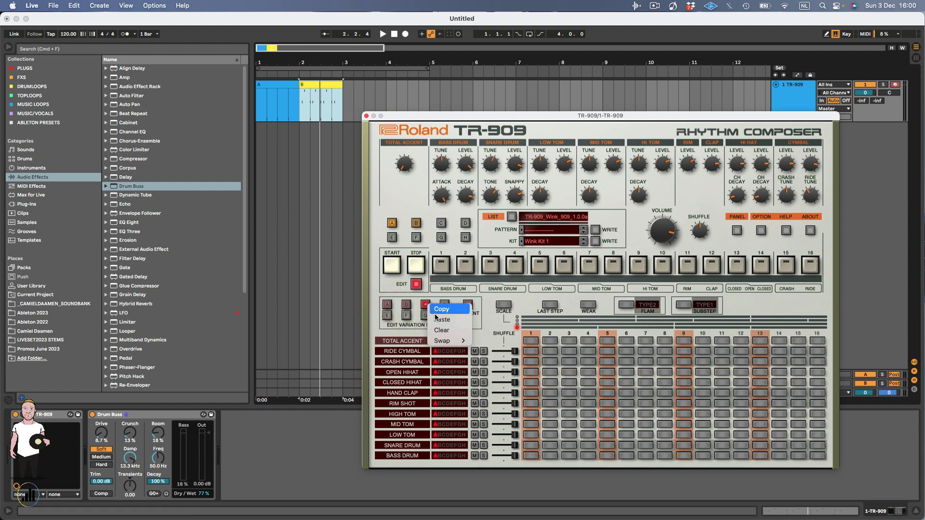
{"action": "left_click", "coordinate": [441, 319]}
Step: Program the ride cymbal in variation C on steps 1, 3, 5, 7, 9, 11, 13 and 15
{"action": "left_click", "coordinate": [530, 351]}
{"action": "left_click", "coordinate": [569, 351]}
{"action": "left_click", "coordinate": [607, 352]}
{"action": "left_click", "coordinate": [646, 353]}
{"action": "left_click", "coordinate": [684, 351]}
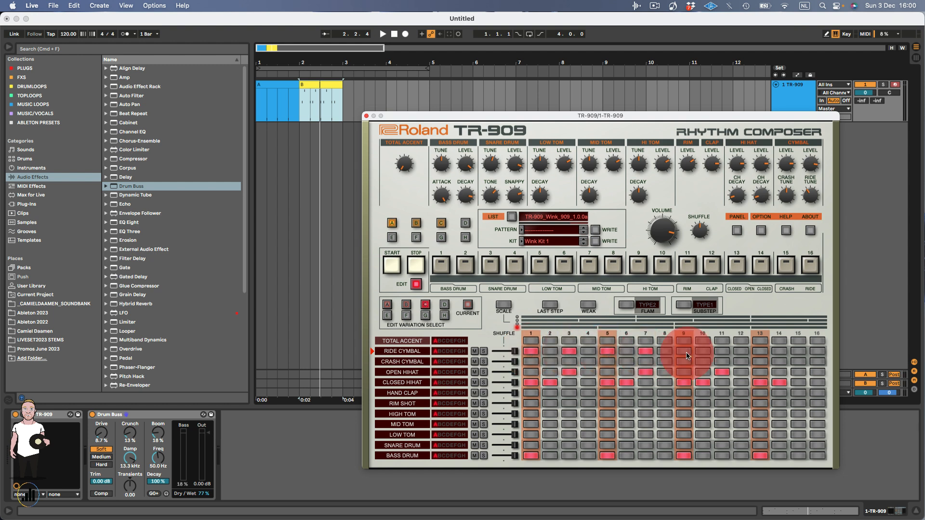
{"action": "left_click", "coordinate": [798, 351]}
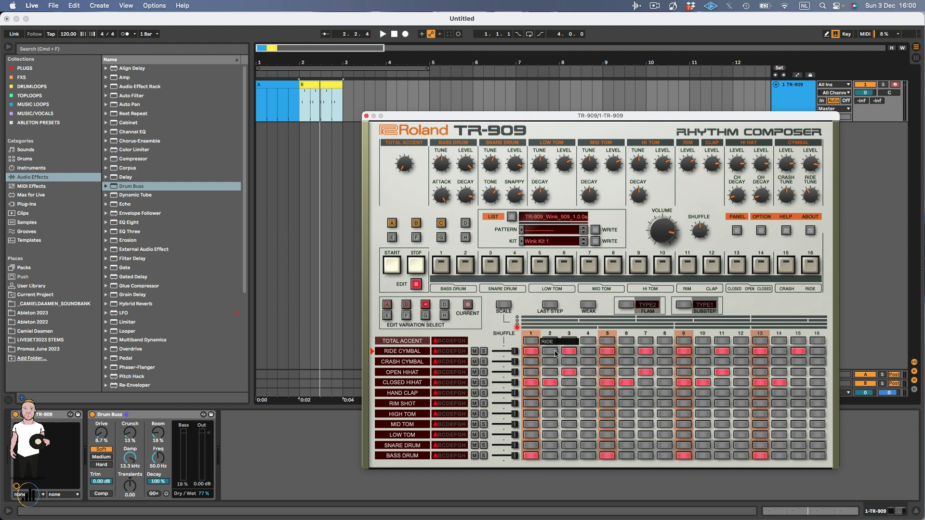
Step: Try a TYPE2 flam on step 3 of the ride cymbal and restore the normal hit
{"action": "left_click", "coordinate": [627, 305]}
{"action": "left_click", "coordinate": [652, 306]}
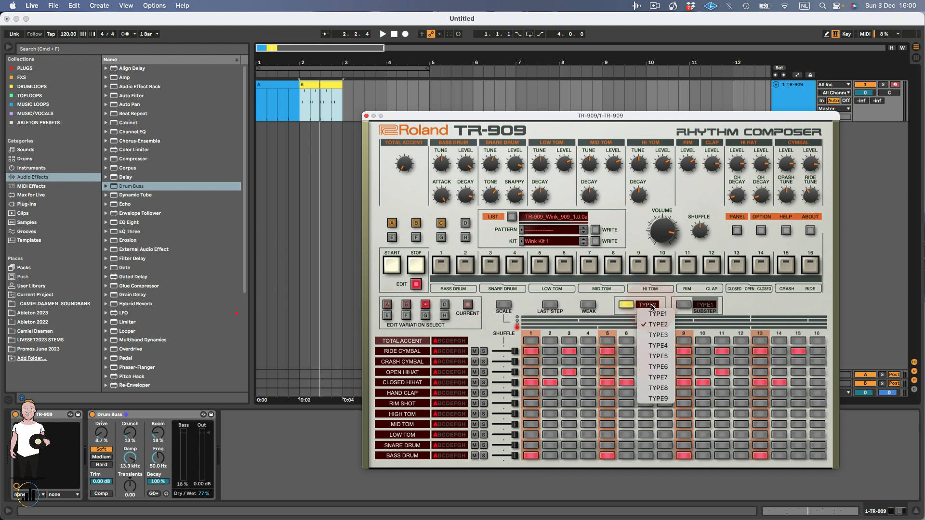
{"action": "left_click", "coordinate": [656, 325]}
{"action": "left_click", "coordinate": [570, 353]}
{"action": "left_click", "coordinate": [569, 353]}
{"action": "left_click", "coordinate": [570, 354]}
{"action": "left_click", "coordinate": [624, 306]}
{"action": "left_click", "coordinate": [569, 351]}
Step: Select variation C for playback, turn on Position Lock to DAW and play from the empty part of bar 3
{"action": "left_click", "coordinate": [441, 223]}
{"action": "key", "text": "space"}
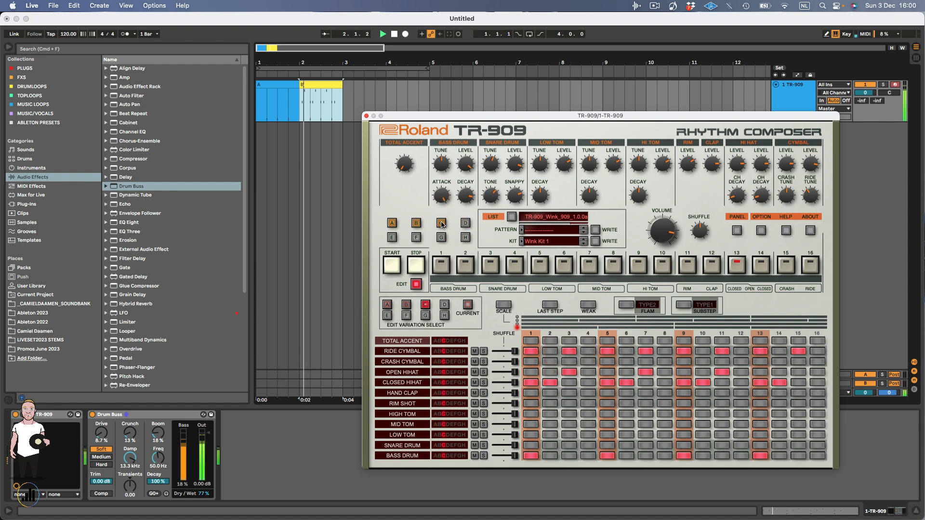
{"action": "left_click", "coordinate": [352, 92]}
{"action": "key", "text": "space"}
{"action": "left_click", "coordinate": [761, 231]}
{"action": "left_click", "coordinate": [779, 288]}
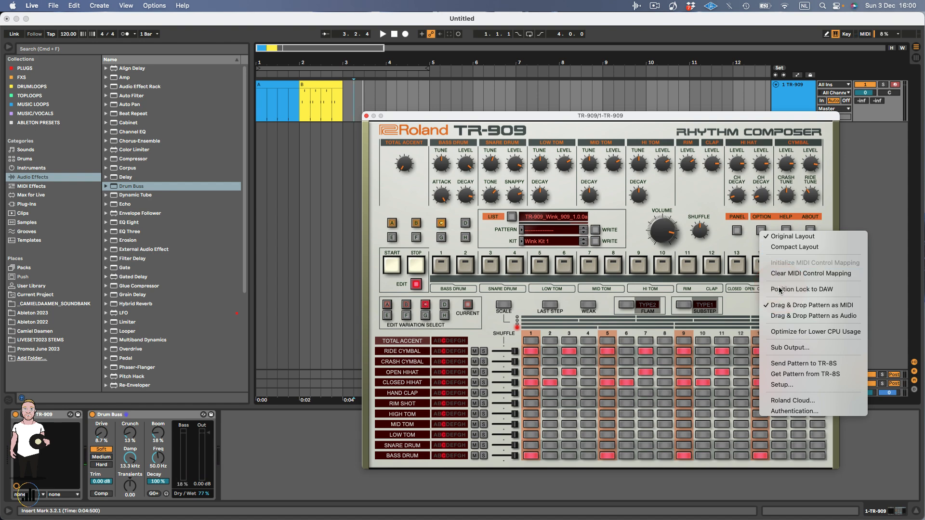
{"action": "key", "text": "space"}
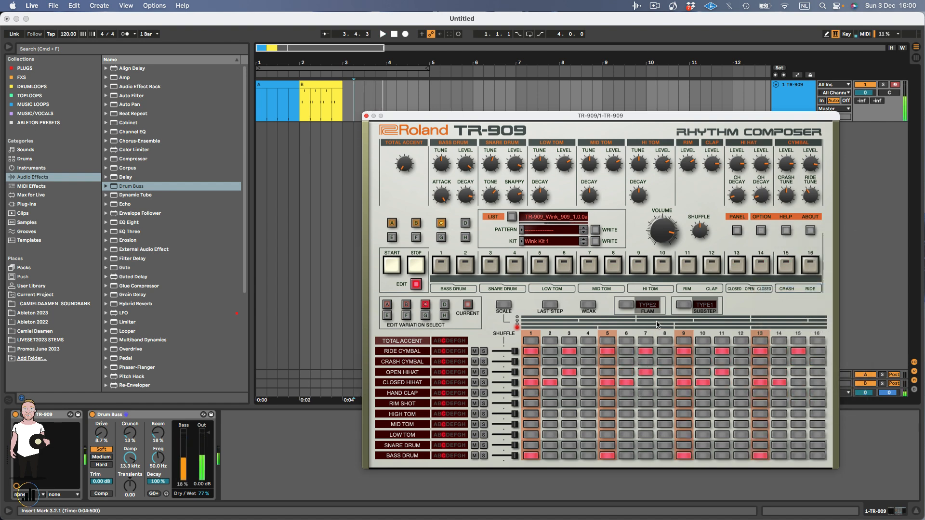
Step: Add flammed hand claps on steps 5 and 13 of variation C and play the pattern
{"action": "left_click", "coordinate": [622, 307]}
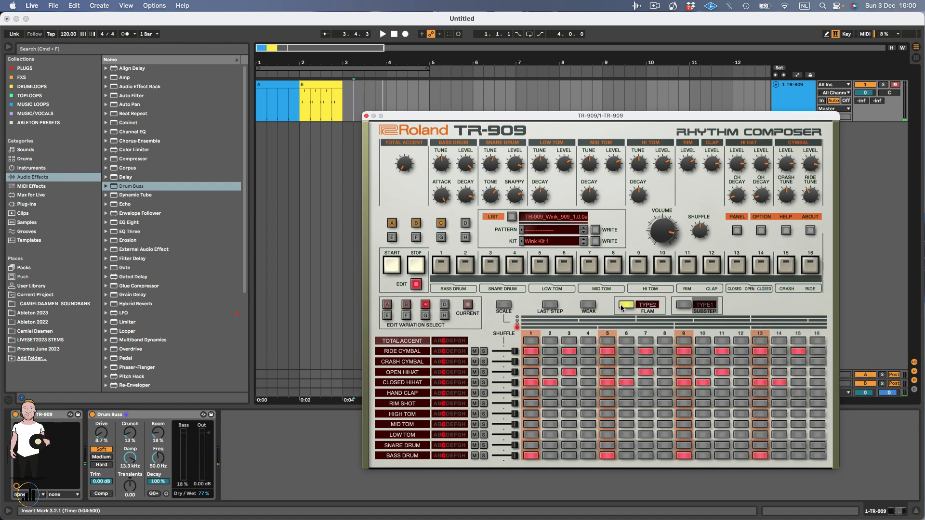
{"action": "left_click", "coordinate": [606, 392]}
{"action": "left_click", "coordinate": [760, 393]}
{"action": "key", "text": "space"}
Step: Audition flam types TYPE5 and TYPE8 on the hand claps, and set the flam to TYPE1
{"action": "left_click", "coordinate": [644, 305]}
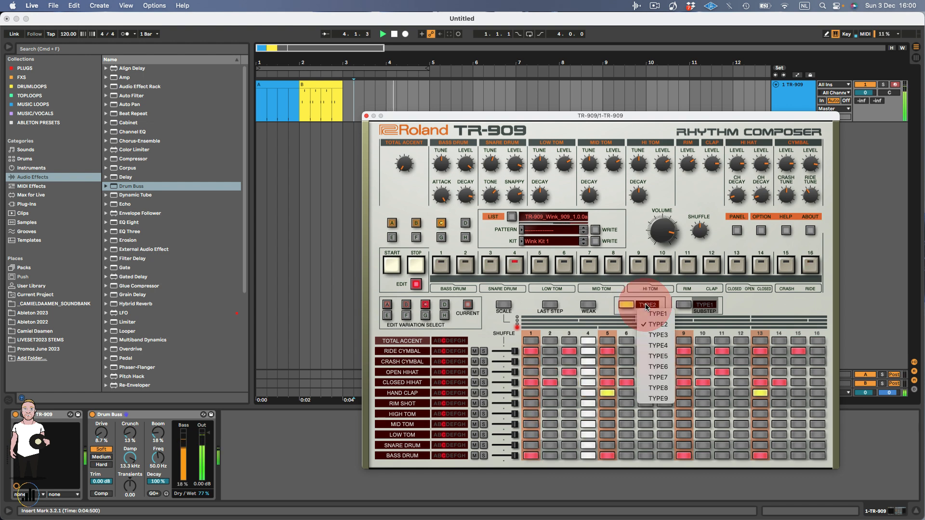
{"action": "left_click", "coordinate": [657, 357]}
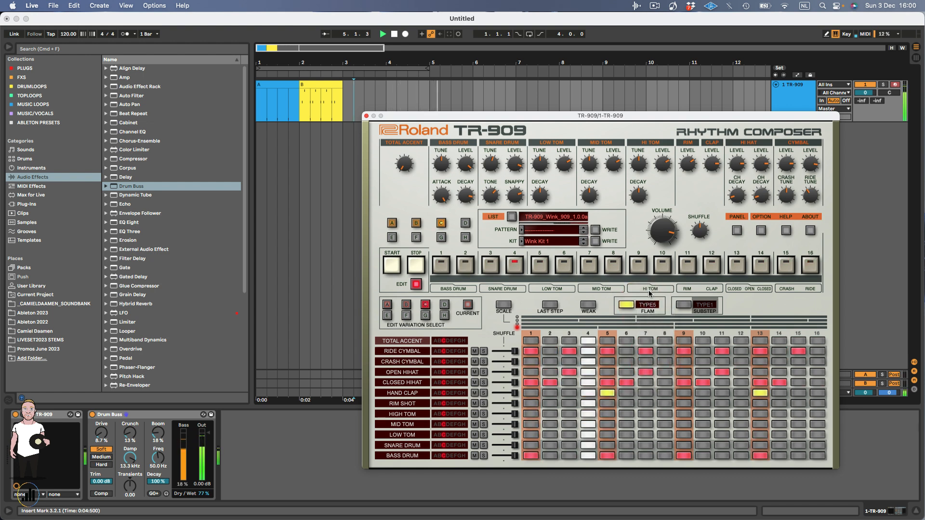
{"action": "left_click", "coordinate": [649, 306]}
{"action": "left_click", "coordinate": [656, 387]}
{"action": "left_click", "coordinate": [648, 306]}
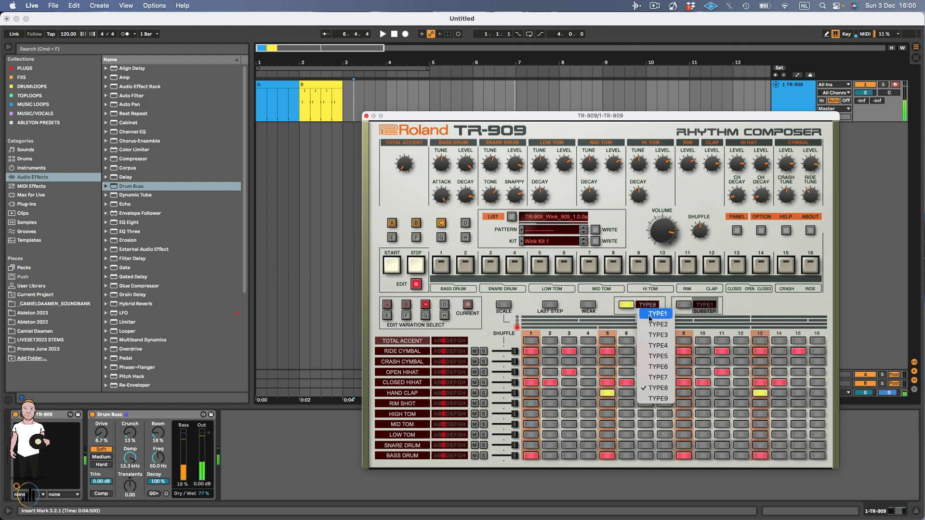
{"action": "left_click", "coordinate": [650, 314]}
{"action": "key", "text": "space"}
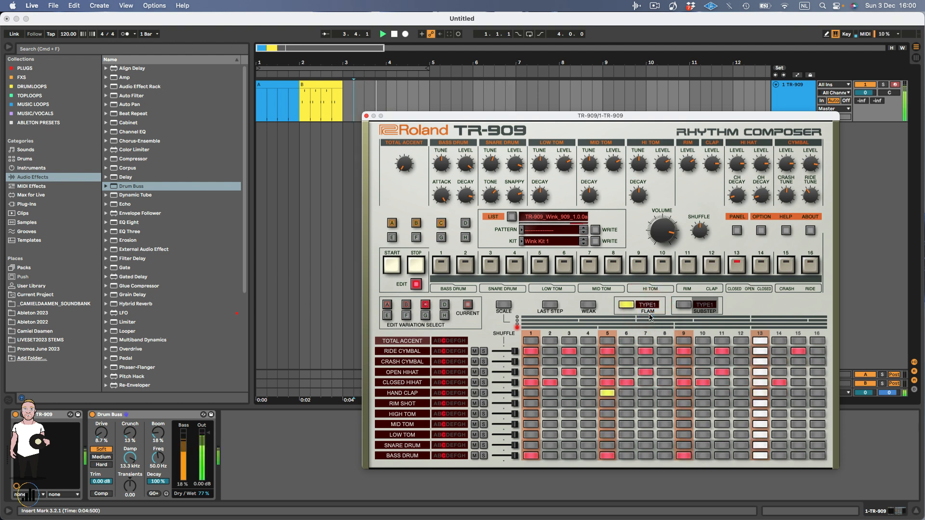
Step: Change the flammed hand claps on steps 5 and 13 to normal hits and play the pattern
{"action": "left_click", "coordinate": [607, 393]}
{"action": "left_click", "coordinate": [759, 393]}
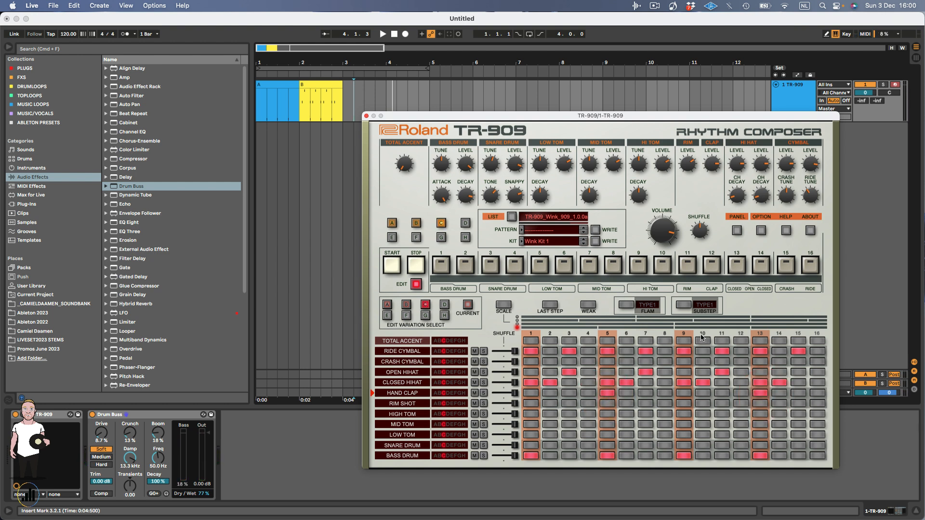
{"action": "key", "text": "space"}
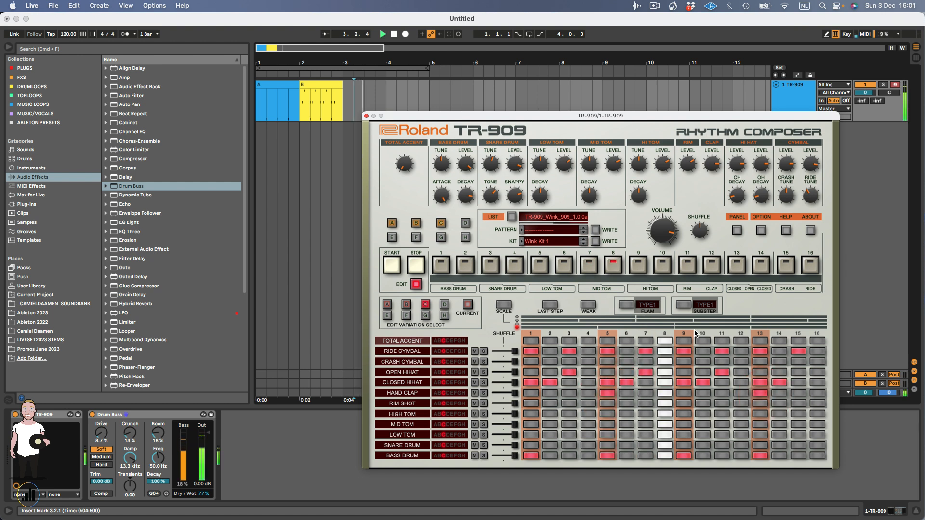
Step: Turn the ride cymbal hits on steps 3, 7, 11 and 15 into weak hits and audition the pattern
{"action": "left_click", "coordinate": [589, 304]}
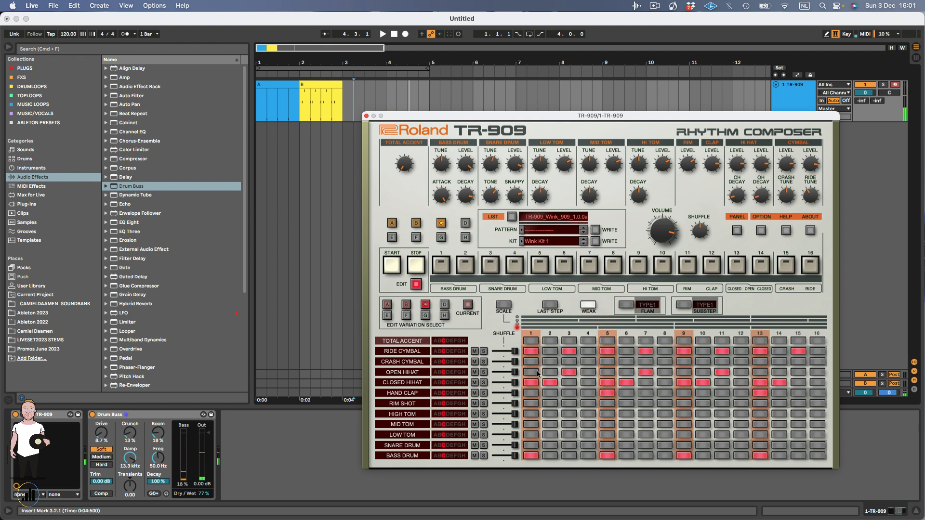
{"action": "left_click", "coordinate": [567, 355]}
{"action": "left_click", "coordinate": [567, 355]}
{"action": "left_click", "coordinate": [646, 352]}
{"action": "left_click", "coordinate": [646, 352]}
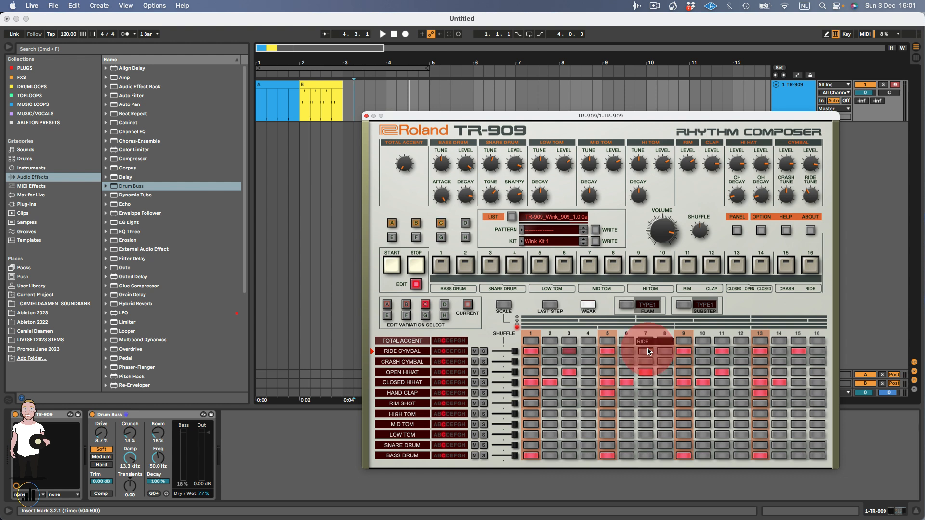
{"action": "left_click", "coordinate": [723, 355]}
{"action": "left_click", "coordinate": [722, 355]}
{"action": "double_click", "coordinate": [794, 355]}
{"action": "key", "text": "space"}
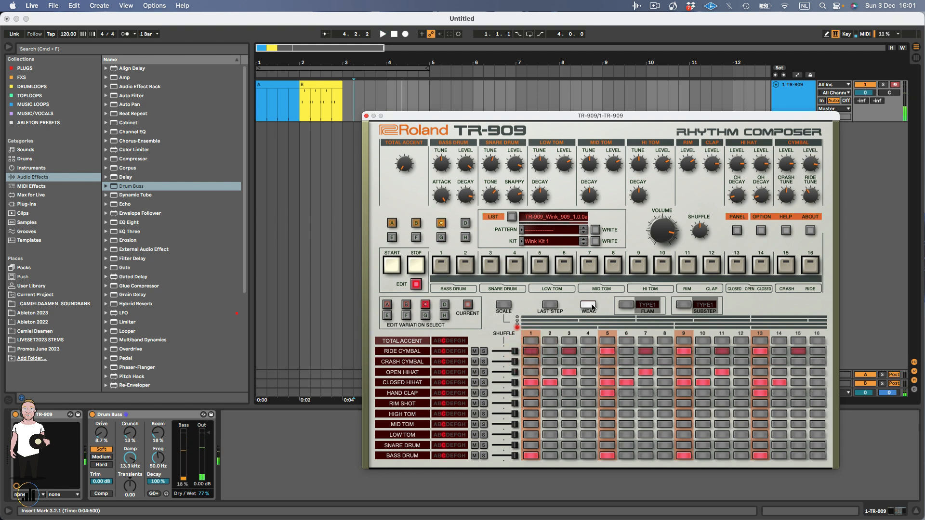
Step: Make the ride cymbal hits on steps 3, 7, 11 and 15 normal and those on steps 5, 9 and 13 weak, and play the pattern
{"action": "key", "text": "space"}
{"action": "left_click", "coordinate": [608, 346]}
{"action": "left_click", "coordinate": [609, 350]}
{"action": "left_click", "coordinate": [643, 350]}
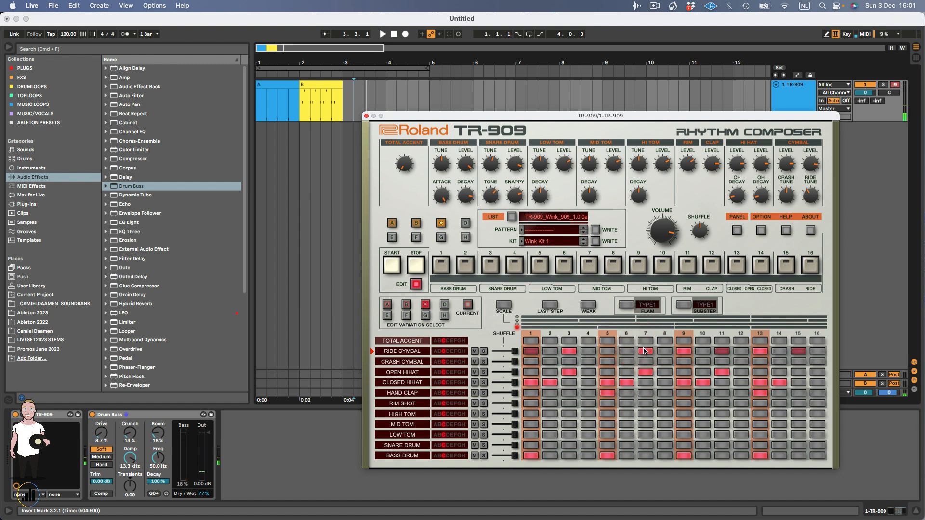
{"action": "left_click", "coordinate": [588, 305]}
{"action": "left_click", "coordinate": [608, 351]}
{"action": "left_click", "coordinate": [685, 351]}
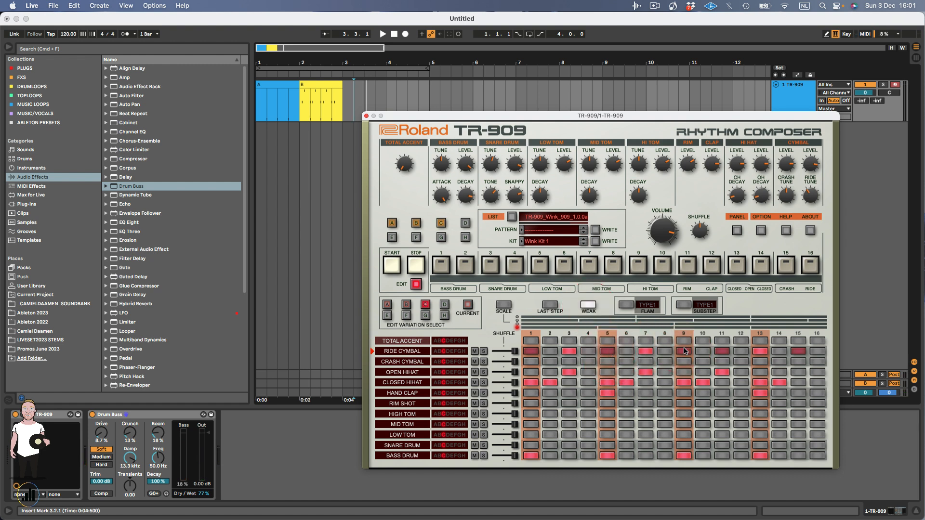
{"action": "left_click", "coordinate": [589, 307]}
{"action": "left_click", "coordinate": [722, 351]}
{"action": "left_click", "coordinate": [588, 304]}
{"action": "left_click", "coordinate": [588, 304]}
{"action": "key", "text": "space"}
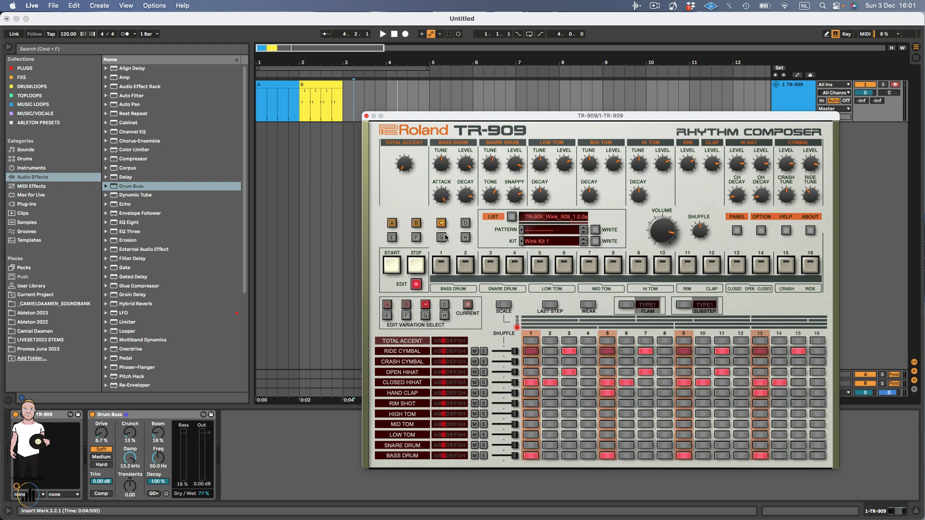
Step: Place variation C as a MIDI clip at bar 3, toggle Position Lock to DAW in the TR-909 options, and close the plug-in window
{"action": "mouse_move", "coordinate": [445, 224]}
{"action": "left_mouse_down"}
{"action": "mouse_move", "coordinate": [348, 54]}
{"action": "mouse_move", "coordinate": [346, 91]}
{"action": "left_mouse_up"}
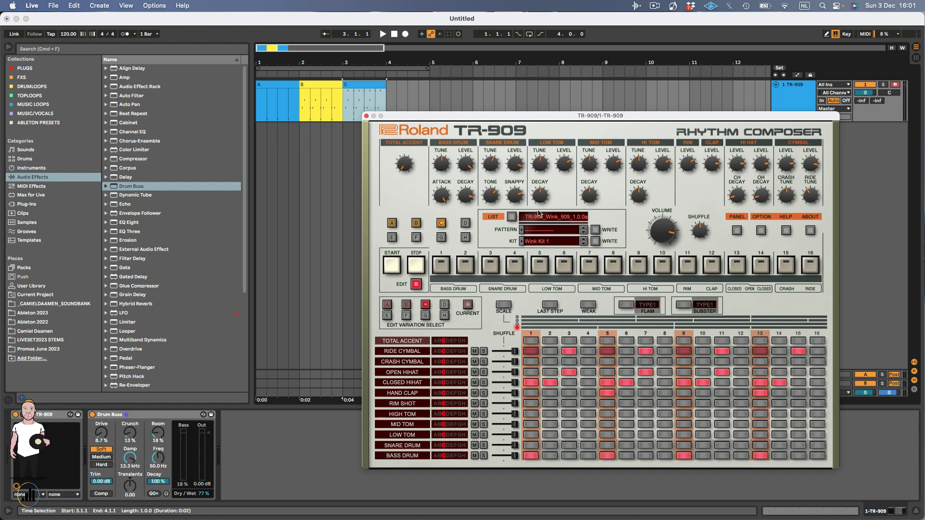
{"action": "left_click", "coordinate": [759, 229]}
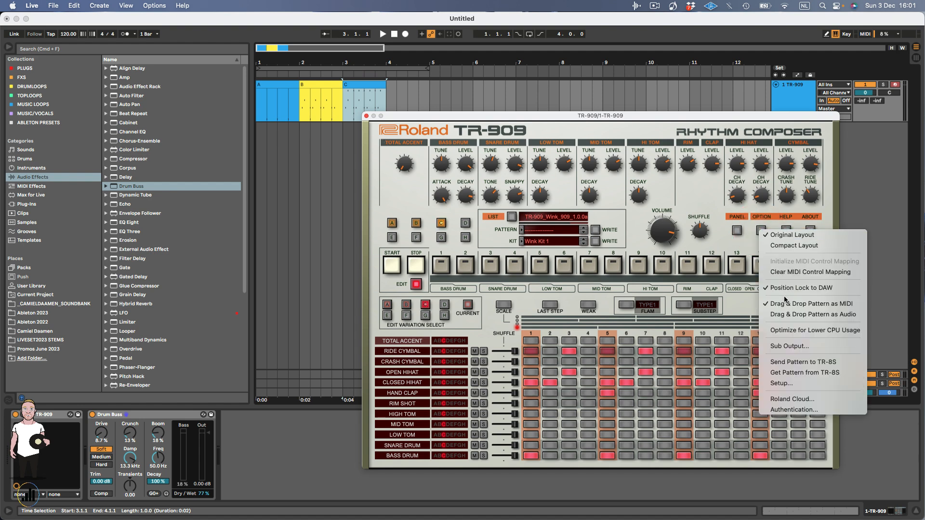
{"action": "left_click", "coordinate": [766, 288]}
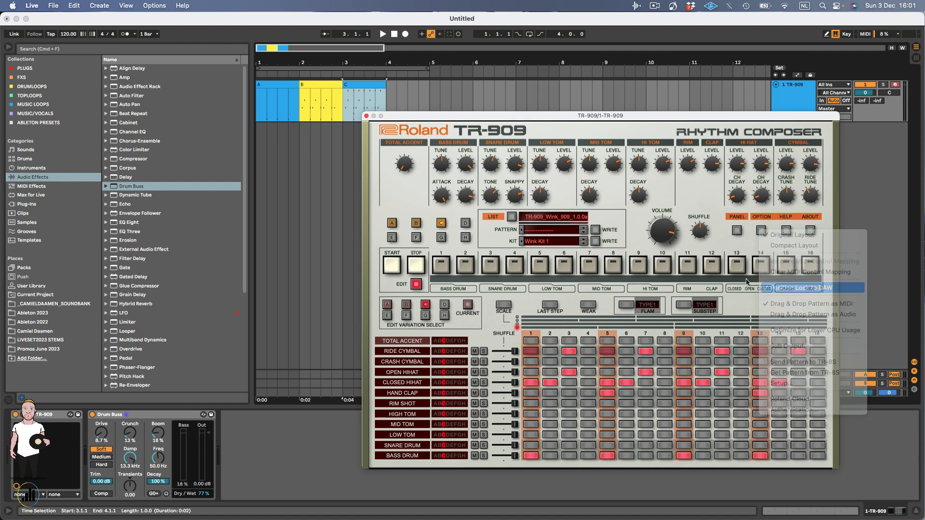
{"action": "left_click", "coordinate": [365, 117]}
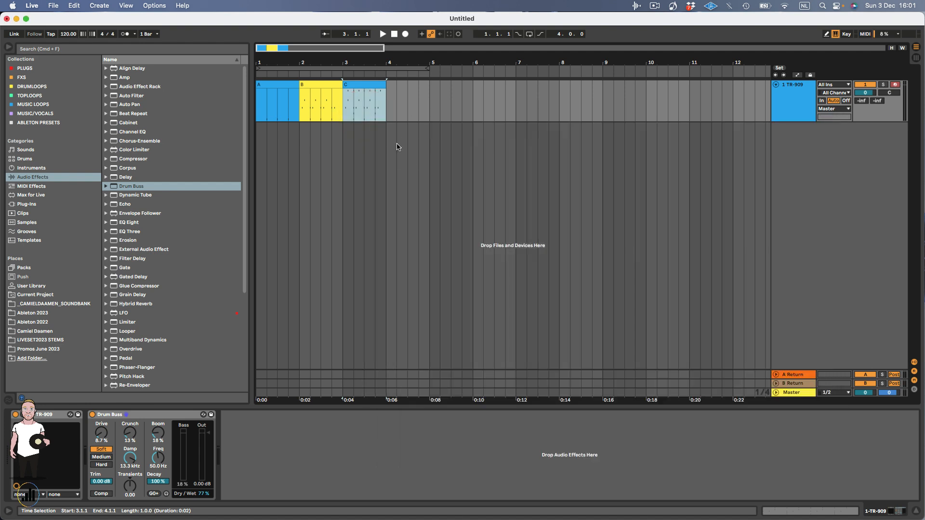
Step: Play the arrangement from the variation C clip, and set the insert position at 4.4.1 on the TR-909 track
{"action": "left_click", "coordinate": [364, 84]}
{"action": "key", "text": "space"}
{"action": "left_click", "coordinate": [417, 97]}
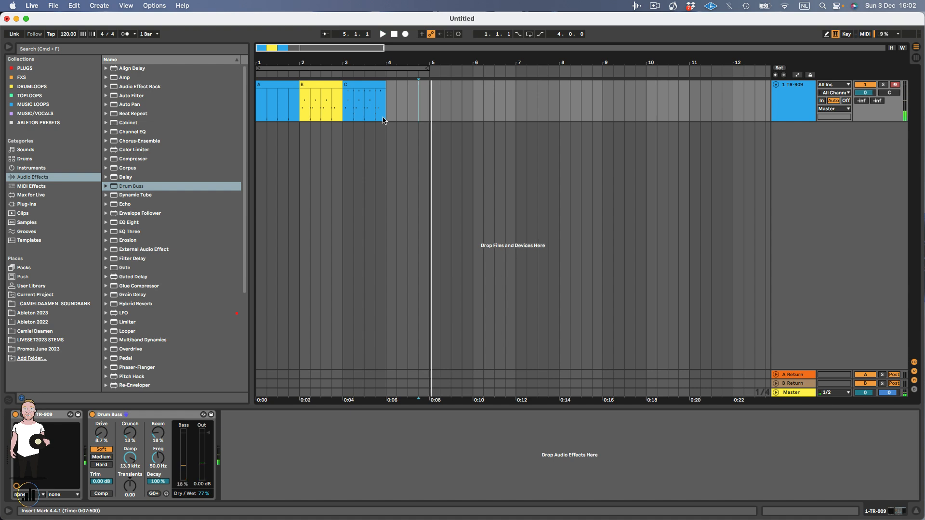
Step: Load the Roland Cloud TB-303 on a new track and check its pattern drag-and-drop options
{"action": "left_click", "coordinate": [40, 205]}
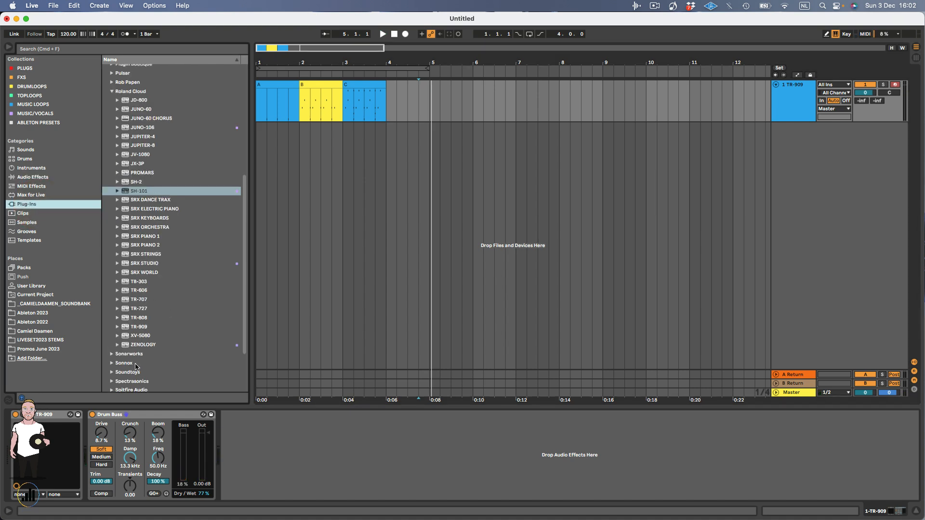
{"action": "left_click_drag", "start_coordinate": [140, 285], "coordinate": [367, 236]}
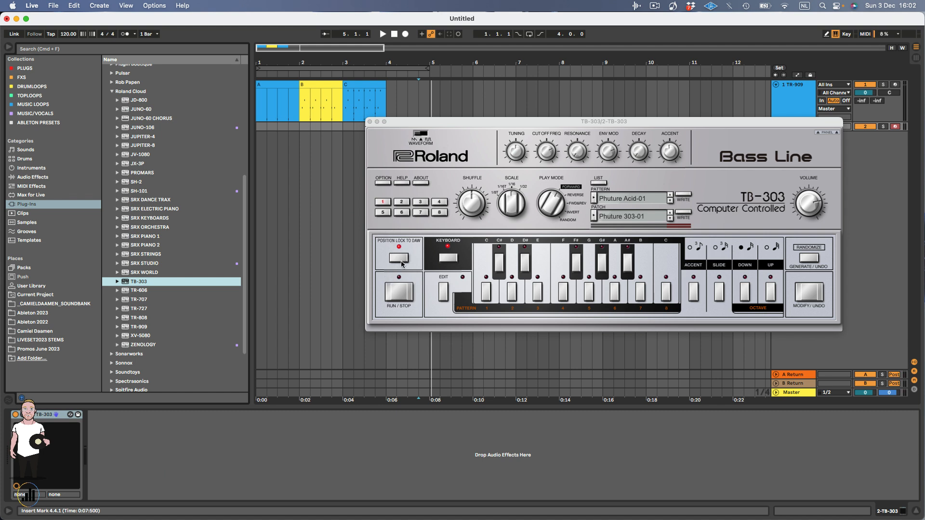
{"action": "left_click", "coordinate": [377, 183]}
{"action": "left_click", "coordinate": [378, 185]}
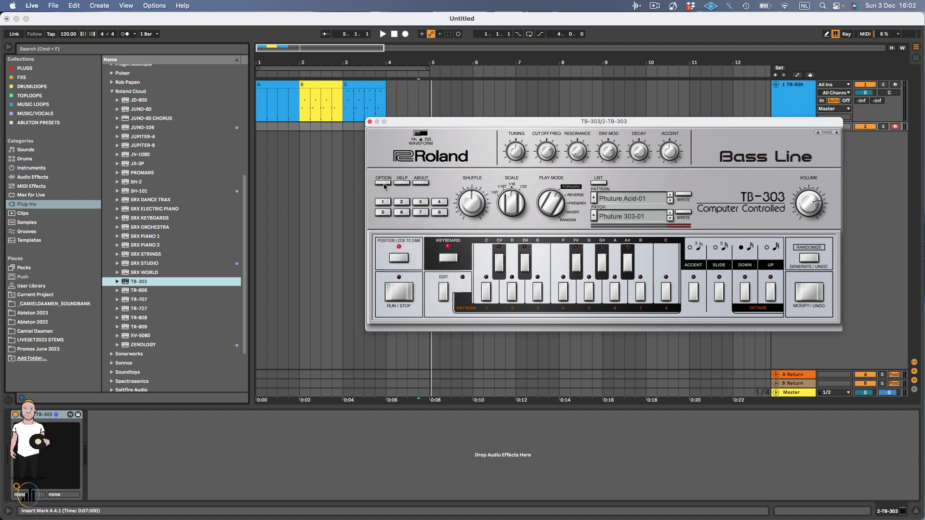
{"action": "left_click", "coordinate": [384, 185]}
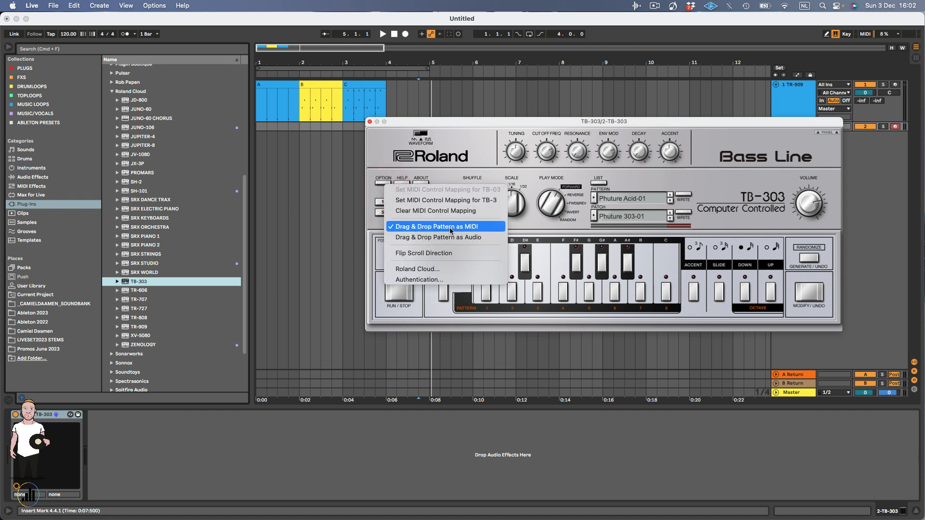
{"action": "left_click", "coordinate": [421, 238]}
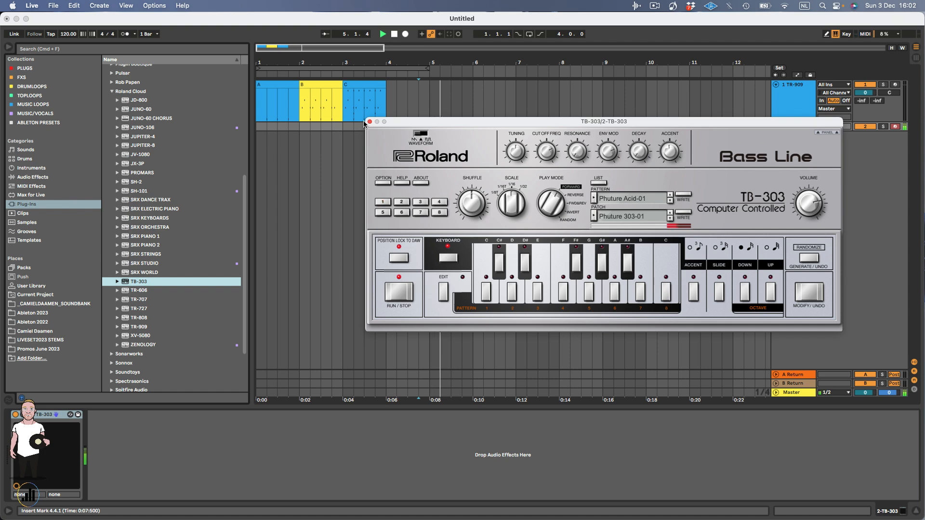
Step: Play the arrangement from clip A and tweak the TB-303's resonance, envelope modulation and cutoff frequency
{"action": "left_click", "coordinate": [276, 84]}
{"action": "key", "text": "space"}
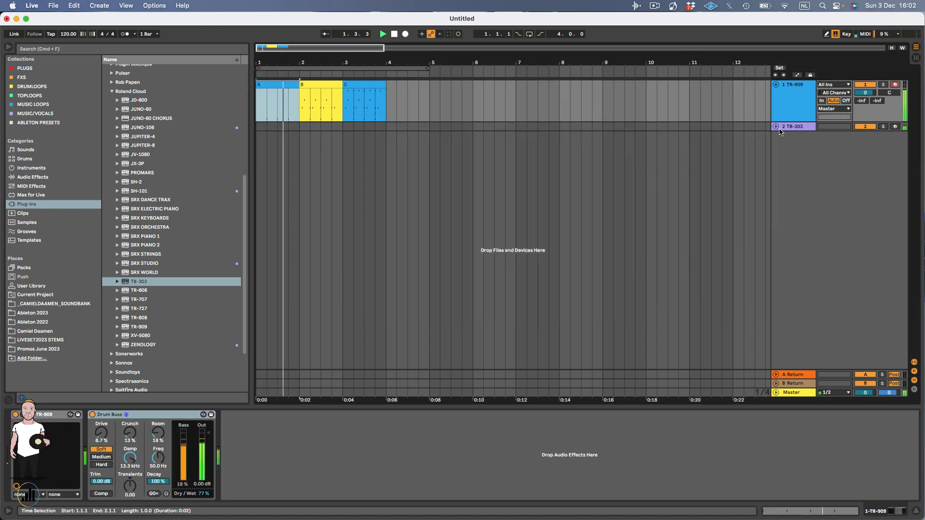
{"action": "left_click", "coordinate": [793, 127]}
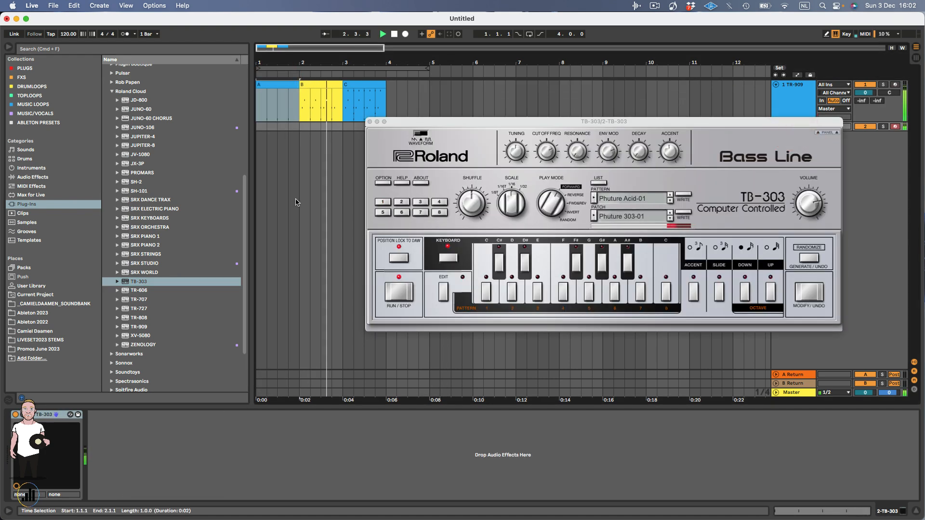
{"action": "left_click_drag", "start_coordinate": [577, 151], "coordinate": [580, 115]}
{"action": "left_click_drag", "start_coordinate": [606, 149], "coordinate": [607, 126]}
{"action": "left_click_drag", "start_coordinate": [546, 149], "coordinate": [546, 160]}
{"action": "mouse_move", "coordinate": [553, 158]}
{"action": "left_mouse_down"}
{"action": "mouse_move", "coordinate": [552, 172]}
{"action": "mouse_move", "coordinate": [554, 143]}
{"action": "left_mouse_up"}
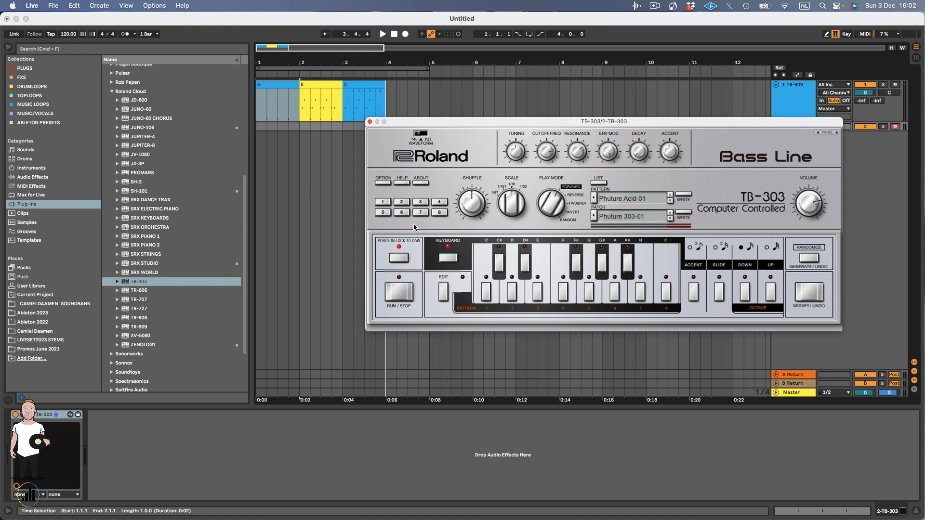
Step: Open the TB-303 pattern editor and audition variations 3 and 7 of the Phuture Acid-01 pattern
{"action": "left_click", "coordinate": [441, 291]}
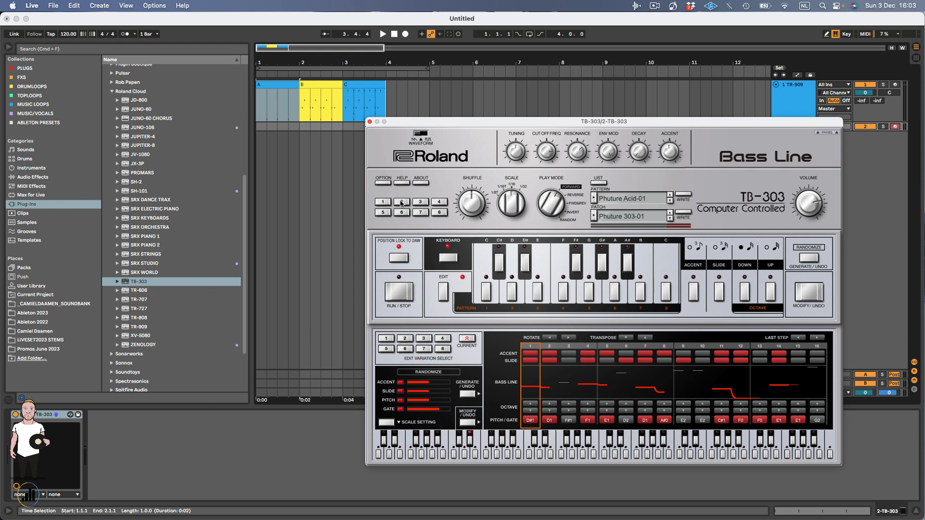
{"action": "key", "text": "space"}
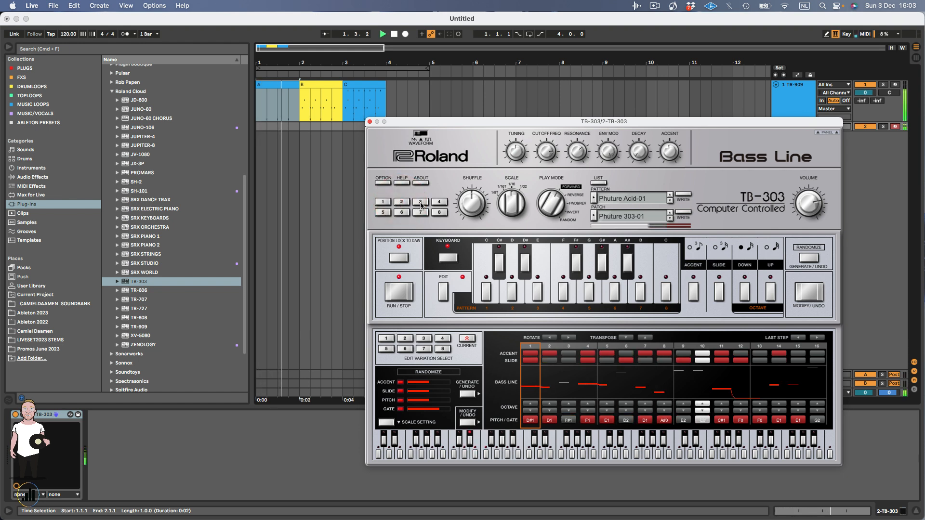
{"action": "left_click", "coordinate": [420, 203]}
{"action": "key", "text": "space"}
{"action": "key", "text": "space"}
{"action": "left_click", "coordinate": [418, 214]}
{"action": "key", "text": "space"}
Step: Load the Acid House pattern from the TB-303Techno bank and play it with the drums
{"action": "left_click", "coordinate": [619, 199]}
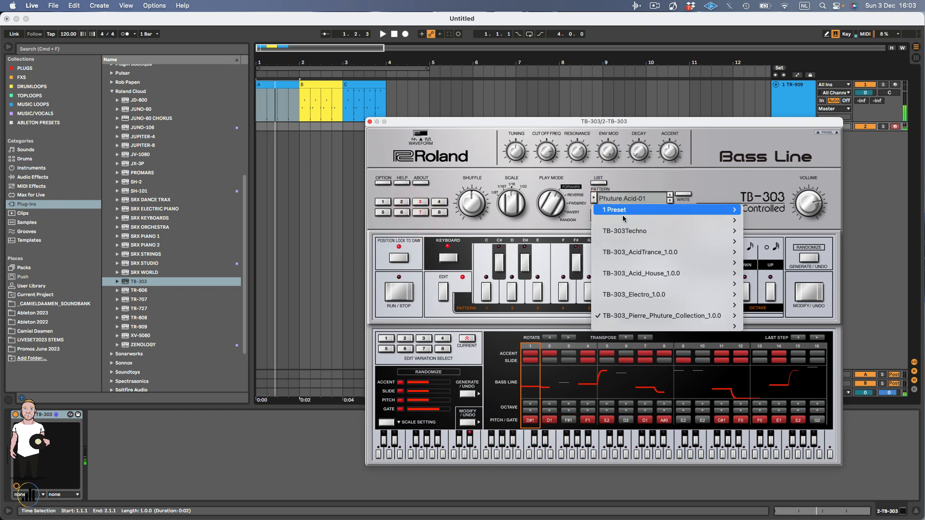
{"action": "mouse_move", "coordinate": [629, 234]}
{"action": "left_click", "coordinate": [770, 237]}
{"action": "key", "text": "space"}
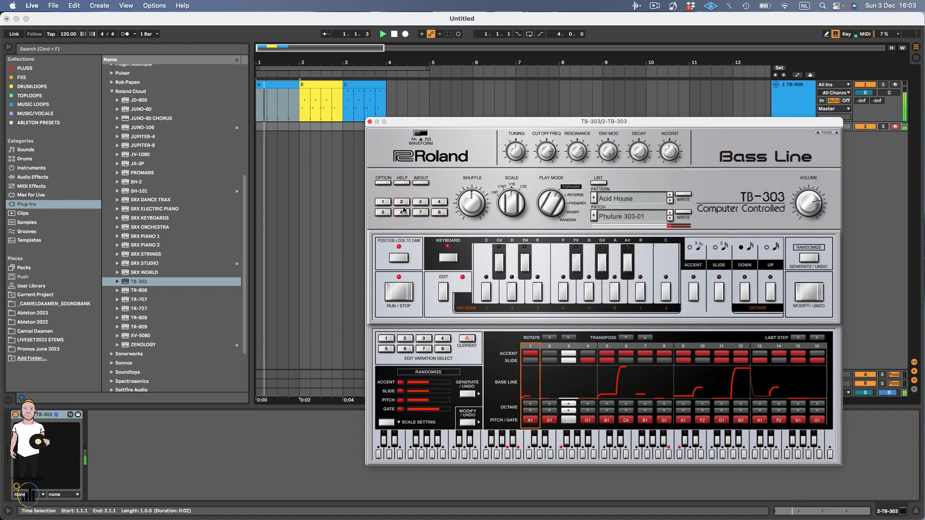
{"action": "key", "text": "space"}
{"action": "key", "text": "space"}
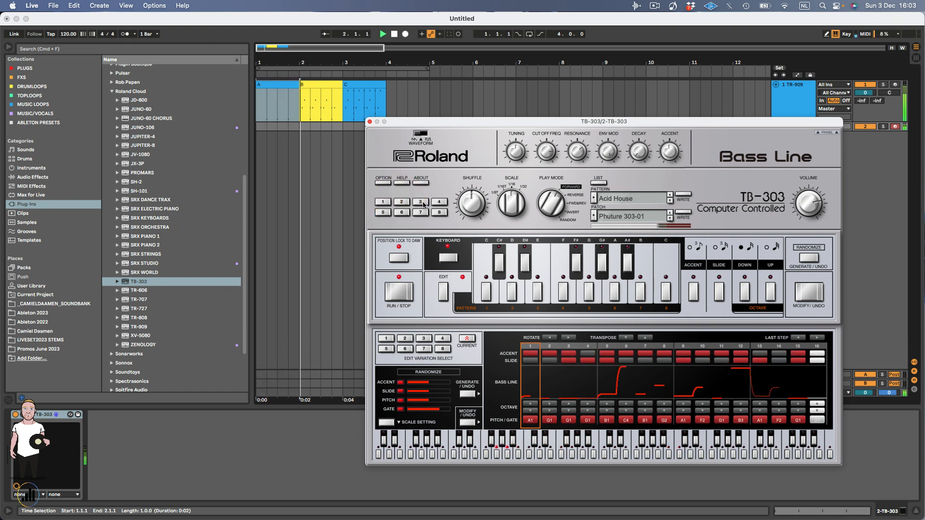
Step: Audition variations 3, 4, 1 and 5 of the Acid House pattern during playback
{"action": "left_click", "coordinate": [421, 202]}
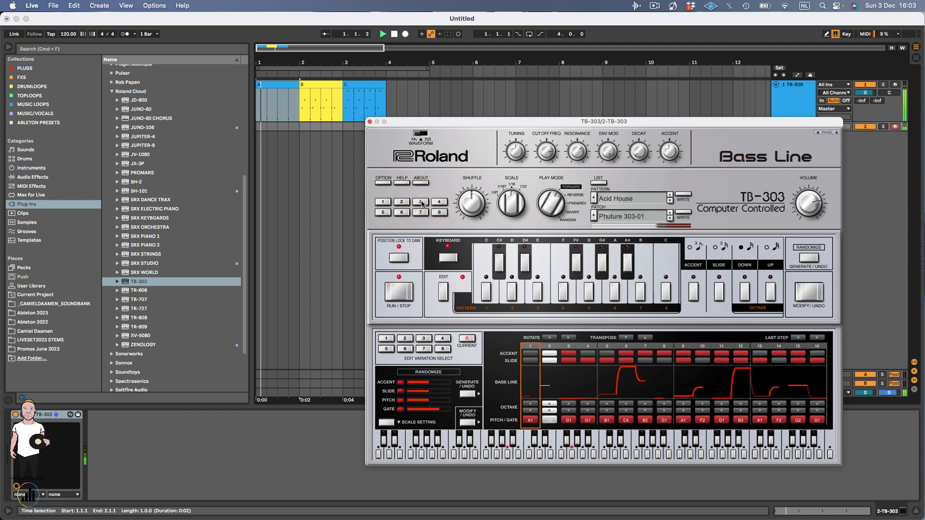
{"action": "left_click", "coordinate": [440, 202]}
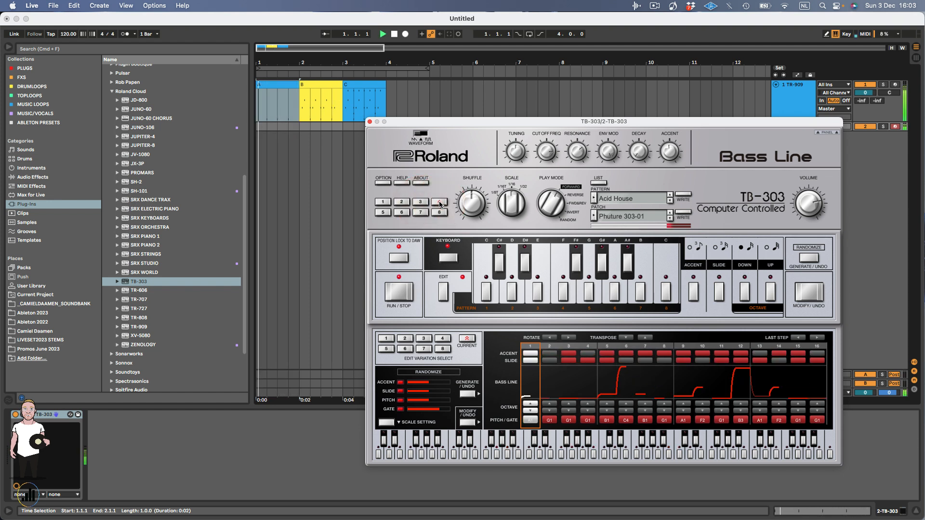
{"action": "left_click", "coordinate": [382, 203]}
{"action": "left_click", "coordinate": [378, 211]}
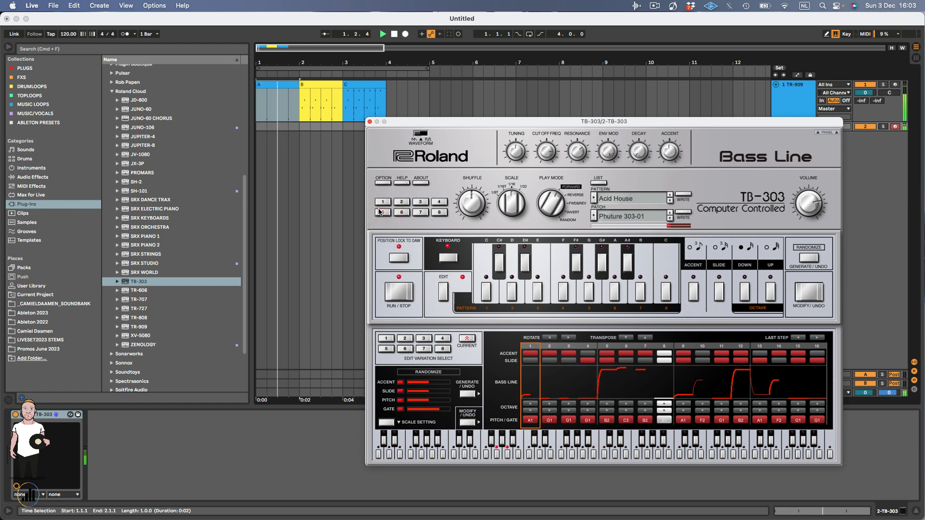
Step: Place variation 1 as a MIDI clip on the TB-303 track, unfold the track to view its notes, and delete the clip
{"action": "left_click_drag", "start_coordinate": [386, 204], "coordinate": [290, 128]}
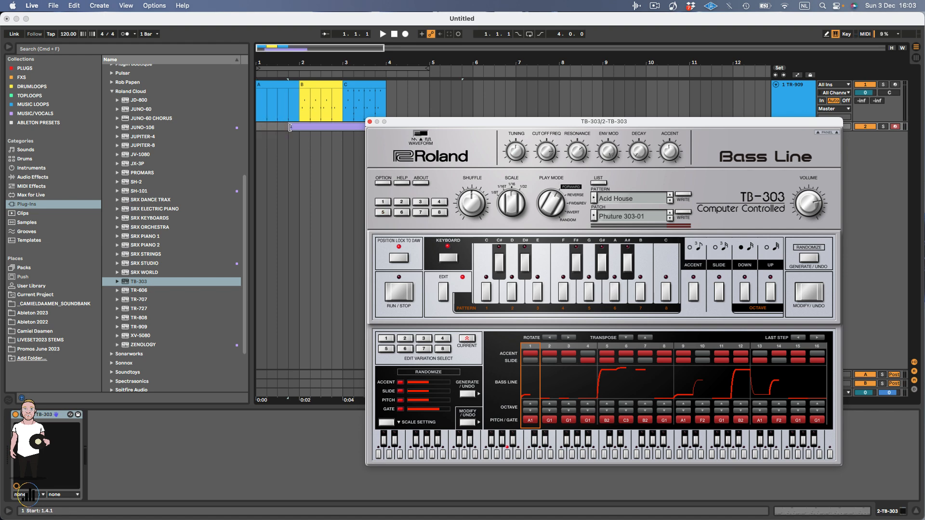
{"action": "left_click_drag", "start_coordinate": [432, 124], "coordinate": [431, 195]}
{"action": "left_click", "coordinate": [772, 126]}
{"action": "left_click", "coordinate": [775, 126]}
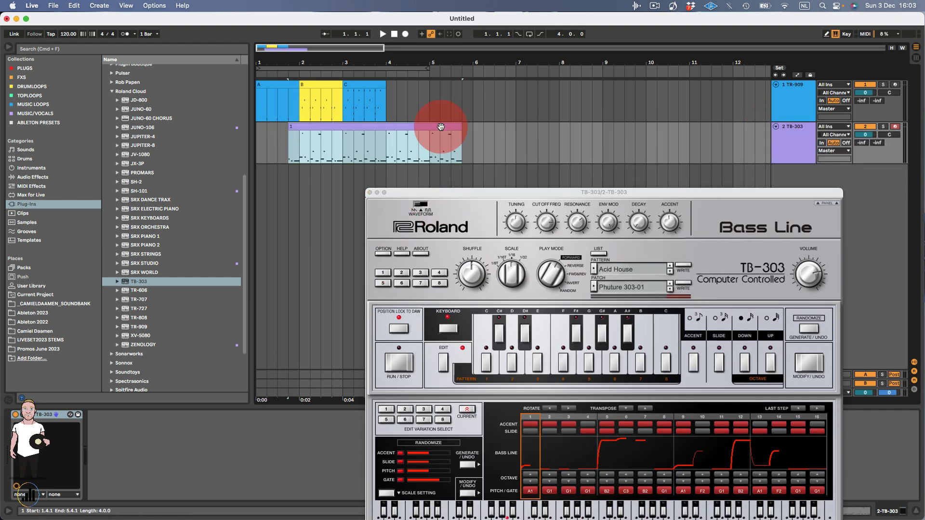
{"action": "key", "text": "BackSpace"}
Step: Load an empty pattern into the TB-303 and select variation 1 for editing
{"action": "left_click_drag", "start_coordinate": [404, 193], "coordinate": [435, 87]}
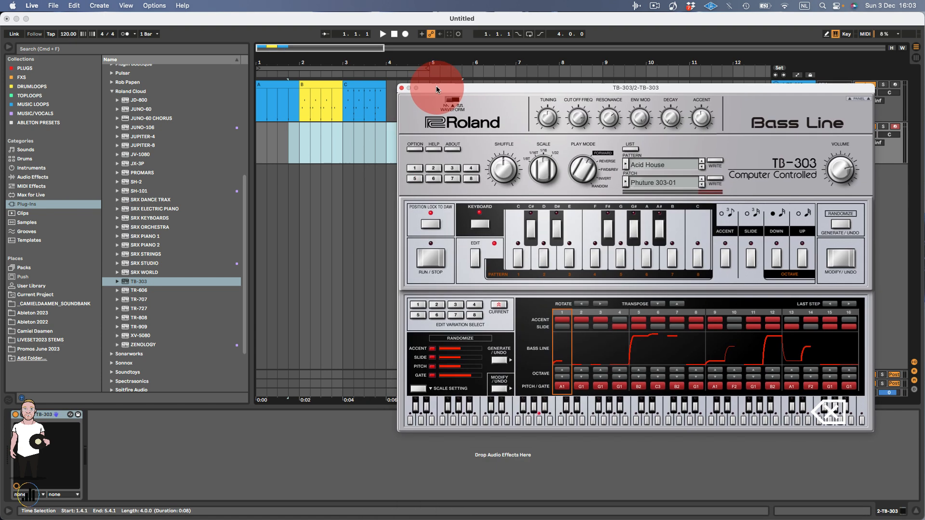
{"action": "left_click", "coordinate": [640, 166]}
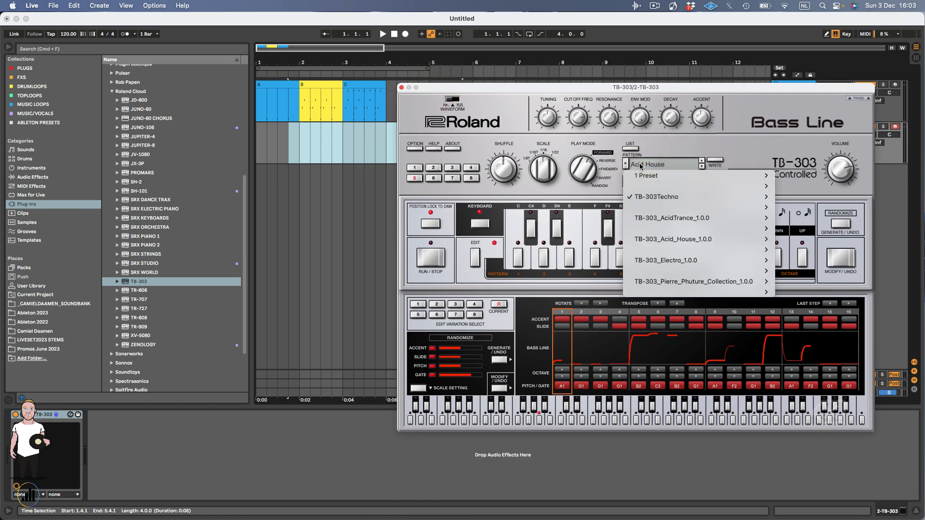
{"action": "mouse_move", "coordinate": [675, 293]}
{"action": "left_click", "coordinate": [804, 473]}
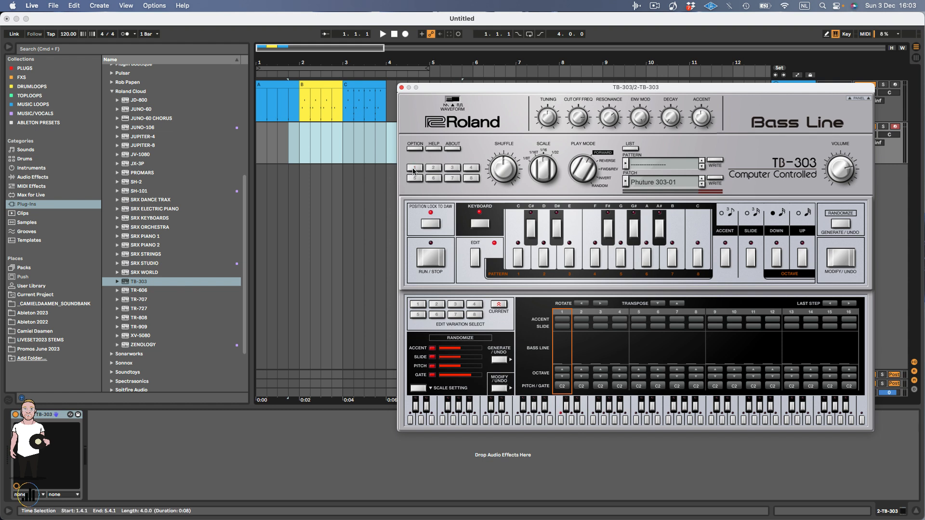
{"action": "left_click", "coordinate": [418, 304]}
Step: Activate a C2 note on step 1 of the bass line, move the playback start to bar 2, and play the pattern
{"action": "left_click", "coordinate": [564, 387]}
{"action": "key", "text": "space"}
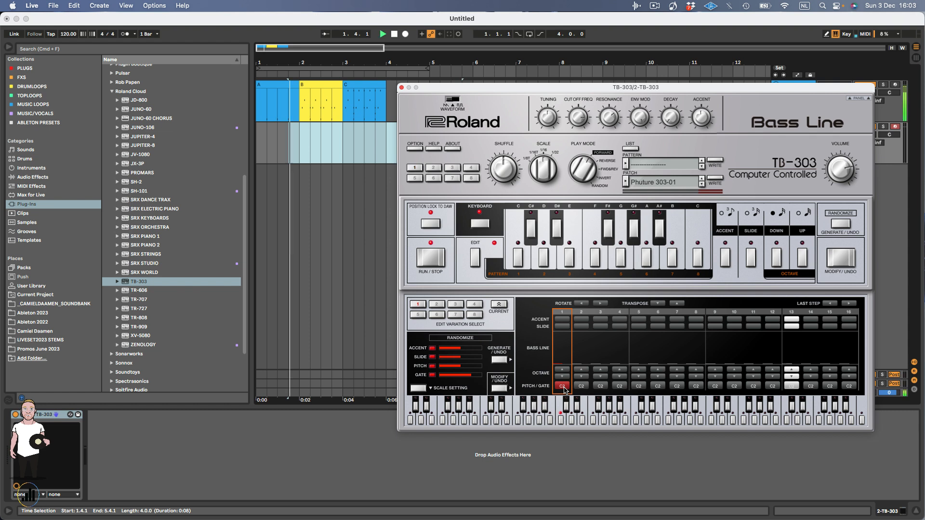
{"action": "key", "text": "space"}
{"action": "key", "text": "space"}
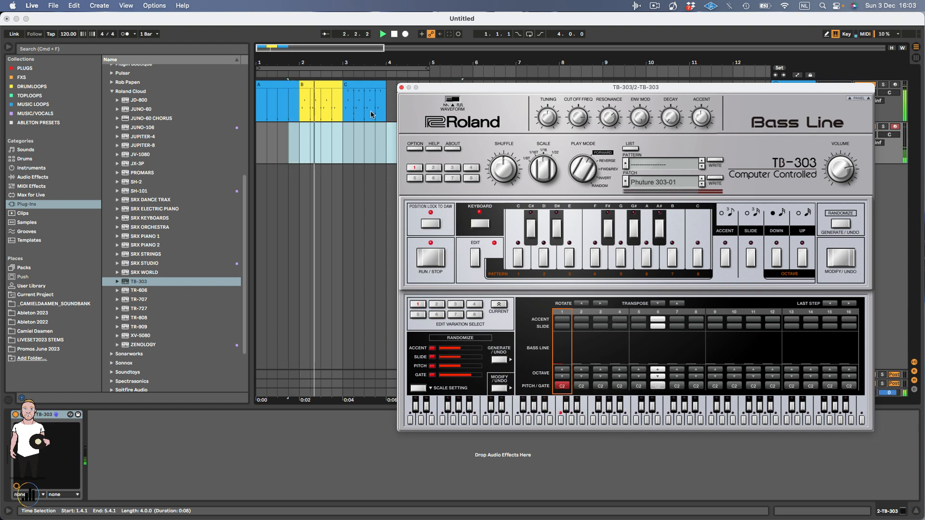
{"action": "left_click", "coordinate": [302, 136]}
{"action": "key", "text": "space"}
{"action": "key", "text": "space"}
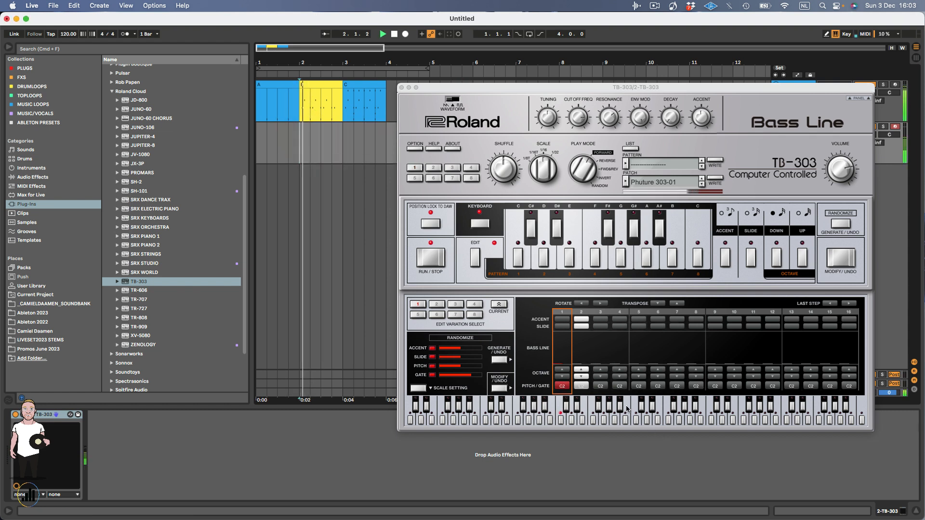
Step: Add an F2 note on step 3 and a C2 note on step 4 of the bass line
{"action": "left_click", "coordinate": [594, 387]}
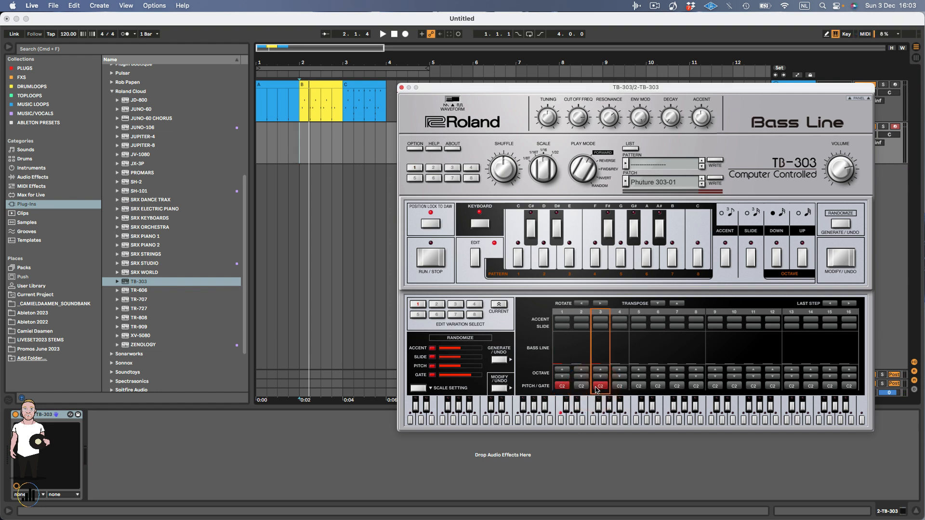
{"action": "left_click", "coordinate": [593, 421]}
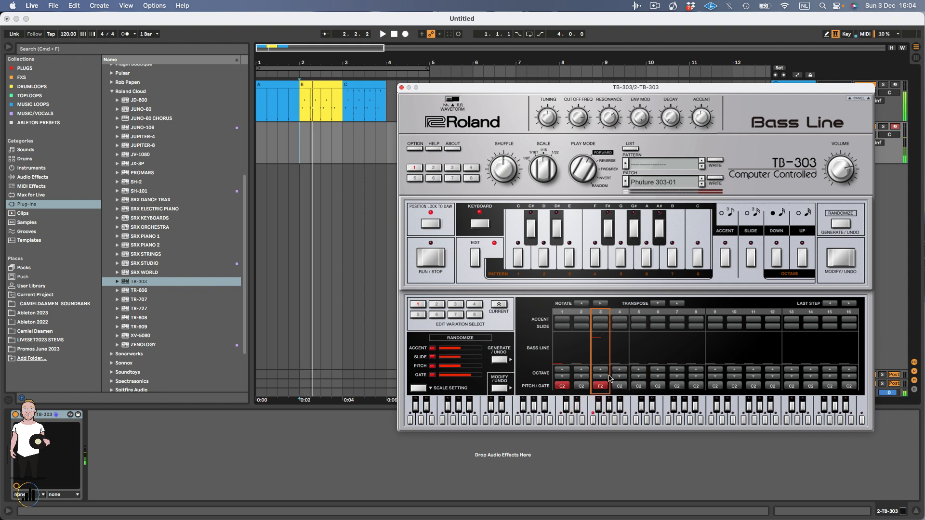
{"action": "left_click", "coordinate": [623, 388]}
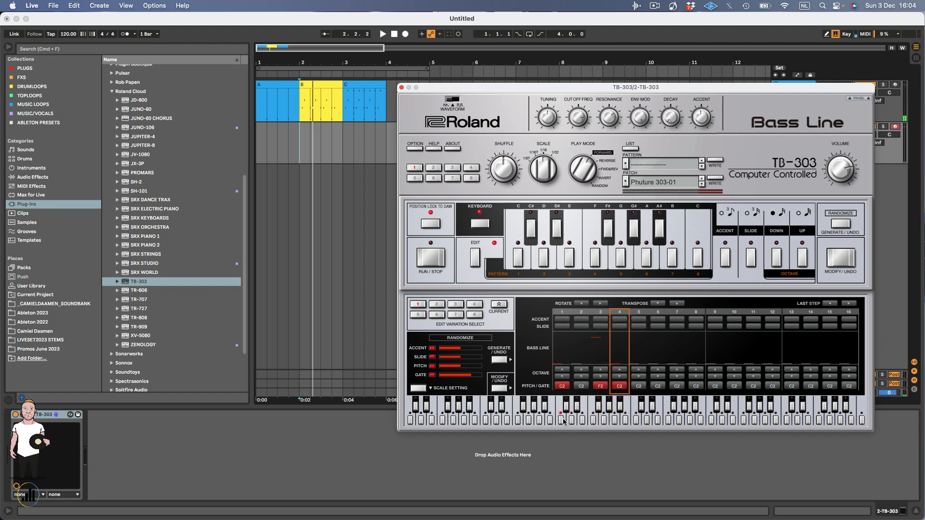
Step: Set step 4 of the bass line to an accented G2 and try a slide on step 3 during playback
{"action": "left_click", "coordinate": [605, 420]}
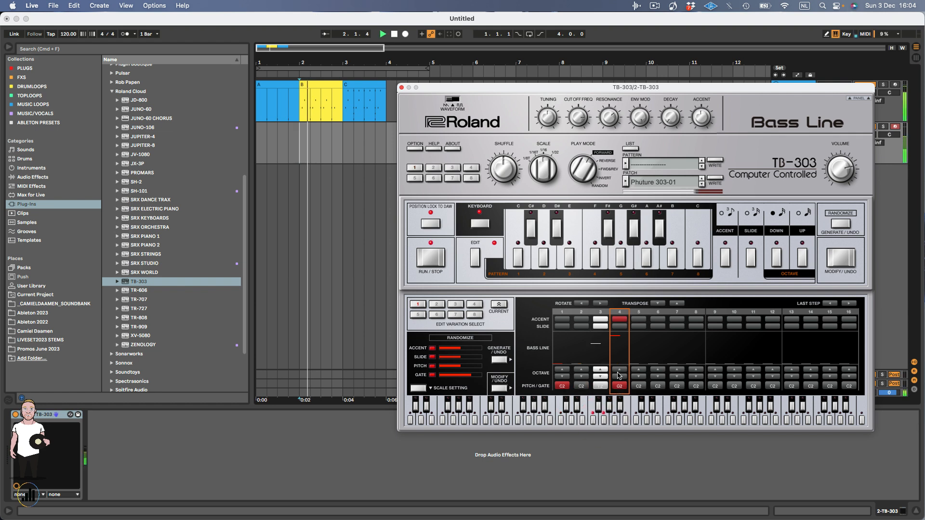
{"action": "left_click", "coordinate": [619, 319]}
{"action": "left_click", "coordinate": [604, 327]}
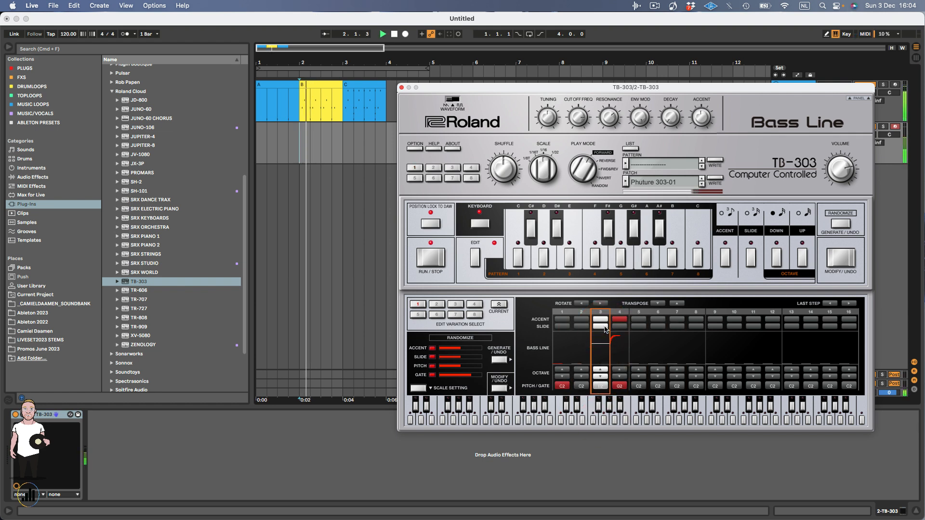
{"action": "left_click", "coordinate": [604, 327]}
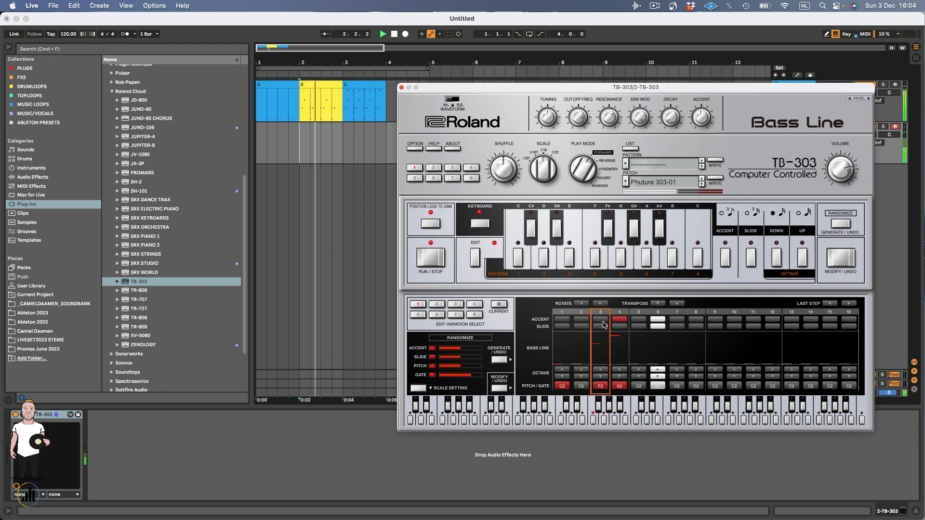
{"action": "key", "text": "space"}
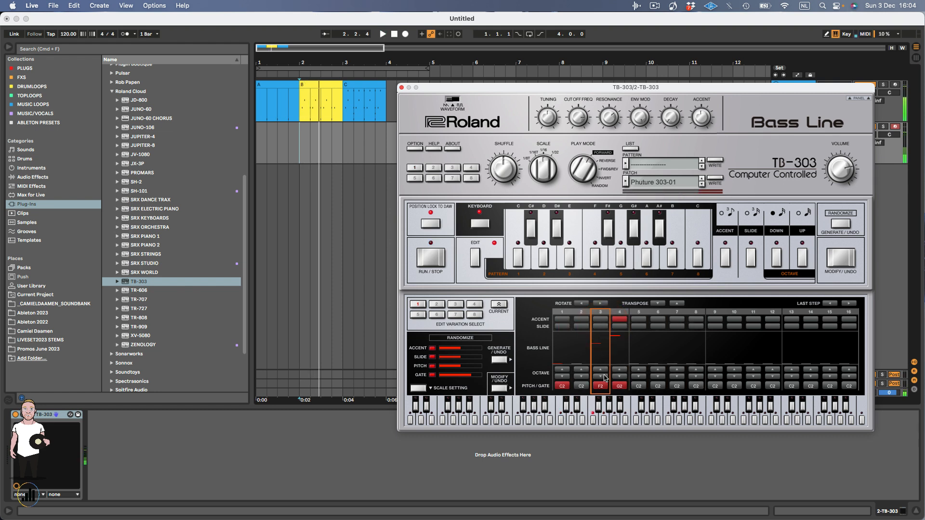
Step: Activate C2 notes on steps 6 and 8 of the bass line and play the pattern
{"action": "left_click", "coordinate": [656, 386]}
{"action": "left_click", "coordinate": [689, 386]}
{"action": "key", "text": "space"}
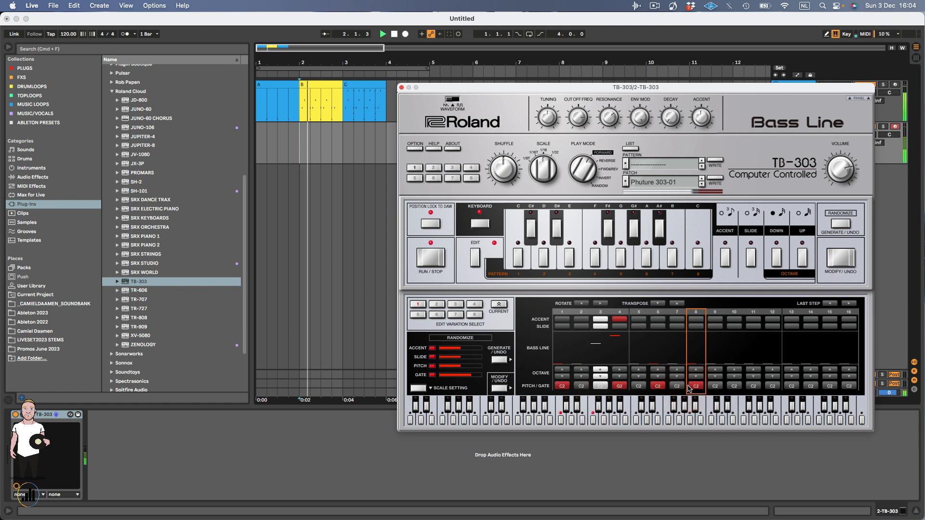
{"action": "key", "text": "space"}
{"action": "key", "text": "space"}
{"action": "key", "text": "space"}
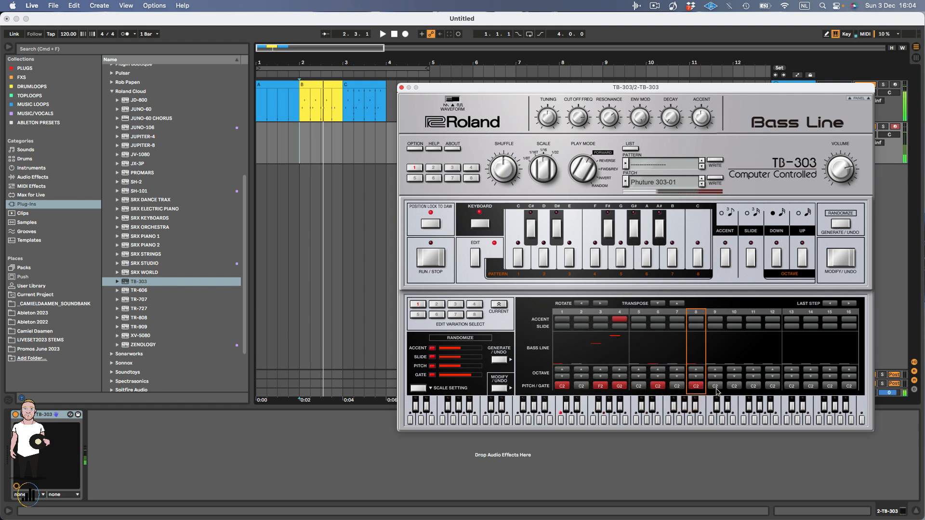
Step: Add an A#1 note on step 9 and a slide on step 8 while checking the pattern in playback
{"action": "left_click", "coordinate": [544, 410]}
{"action": "key", "text": "space"}
{"action": "left_click", "coordinate": [697, 327]}
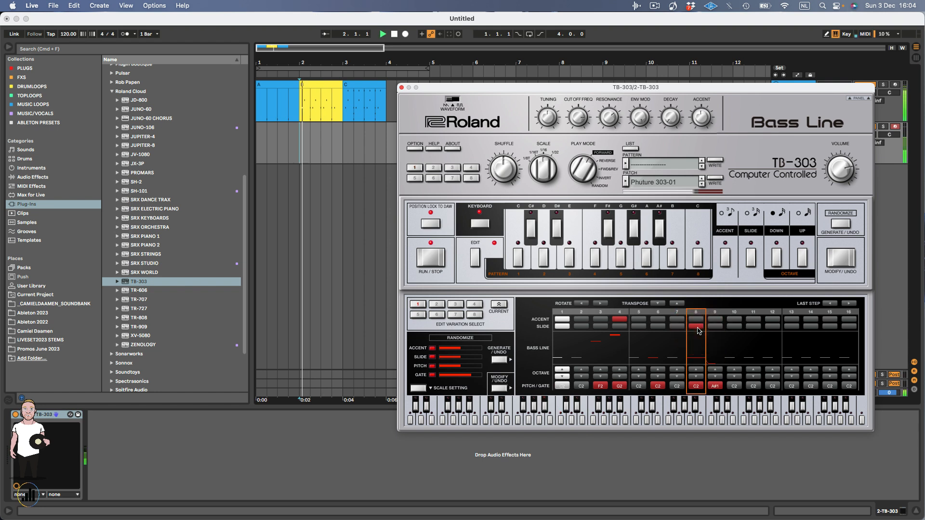
{"action": "key", "text": "space"}
Step: Add C3 on step 11, C2 on step 13, C3 with slide on step 15 and an accented D2 on step 16, and play the pattern
{"action": "left_click", "coordinate": [752, 372]}
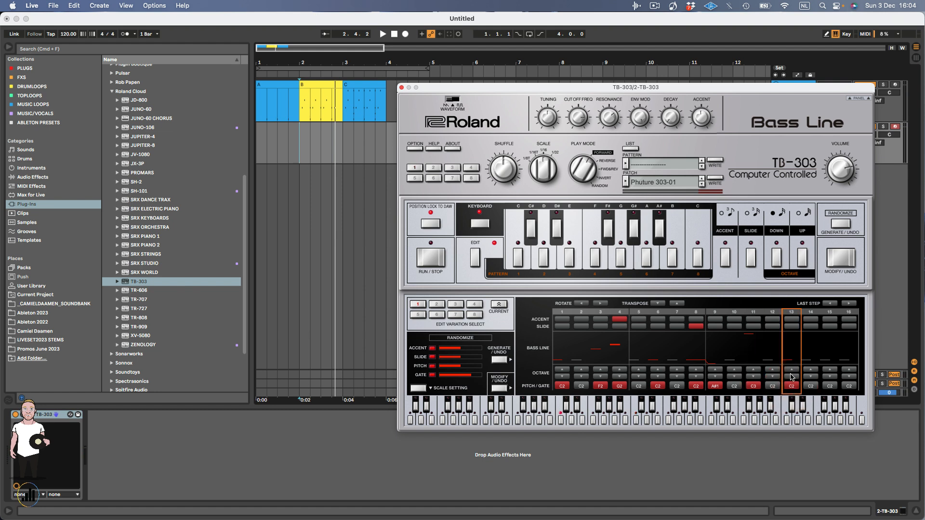
{"action": "left_click", "coordinate": [828, 378]}
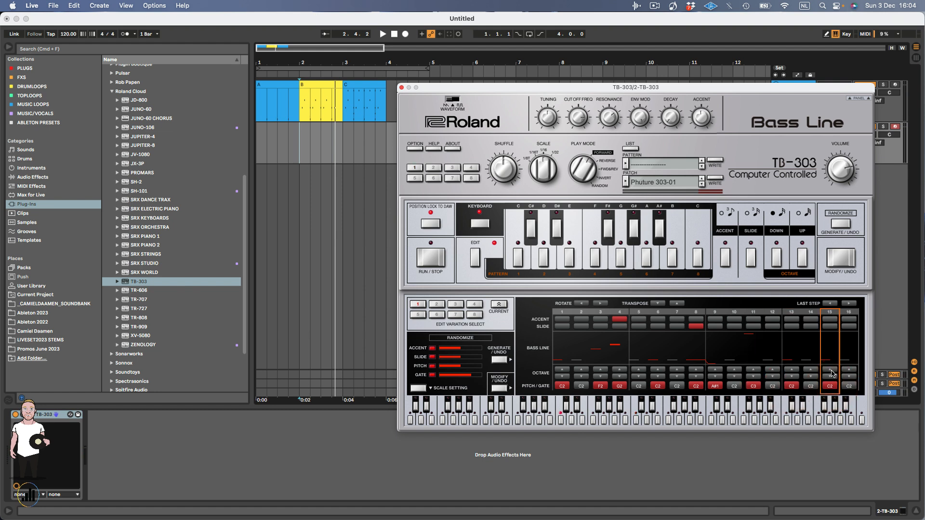
{"action": "left_click", "coordinate": [830, 327]}
{"action": "left_click", "coordinate": [851, 386]}
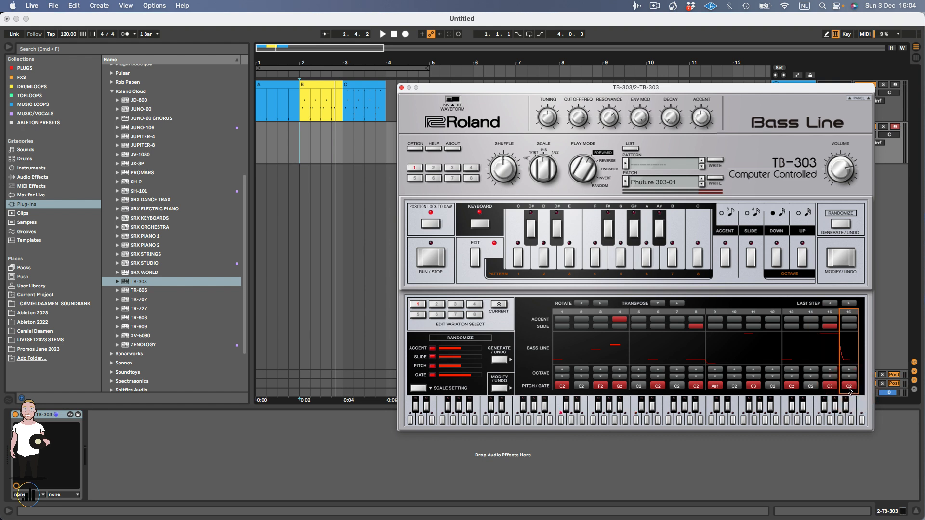
{"action": "left_click", "coordinate": [569, 423]}
{"action": "key", "text": "space"}
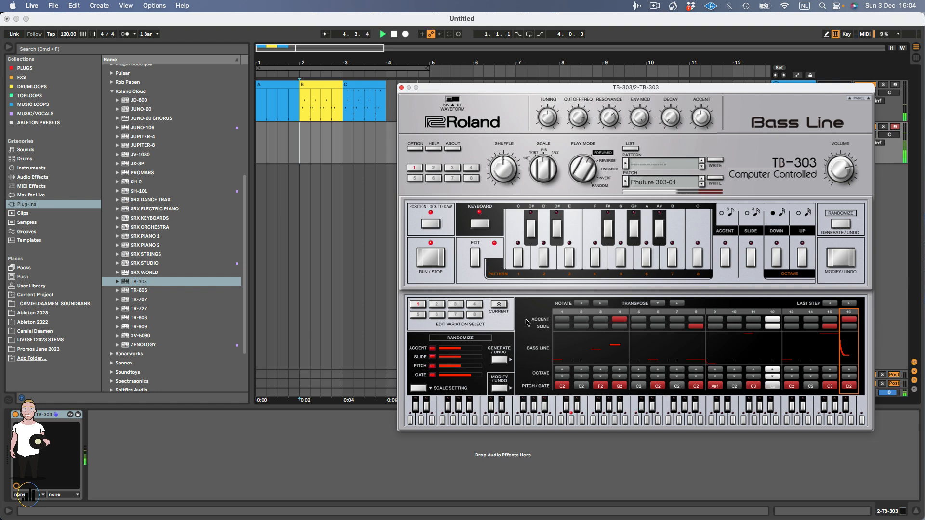
Step: Set the cutoff frequency to 82 and add accents to steps 9 and 13
{"action": "left_click", "coordinate": [609, 115]}
{"action": "left_click_drag", "start_coordinate": [578, 118], "coordinate": [579, 157]}
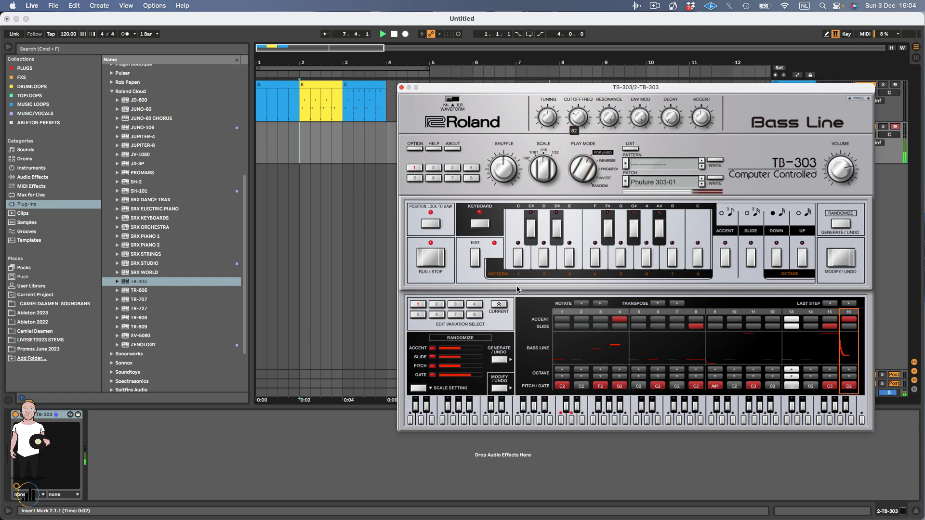
{"action": "left_click", "coordinate": [716, 320]}
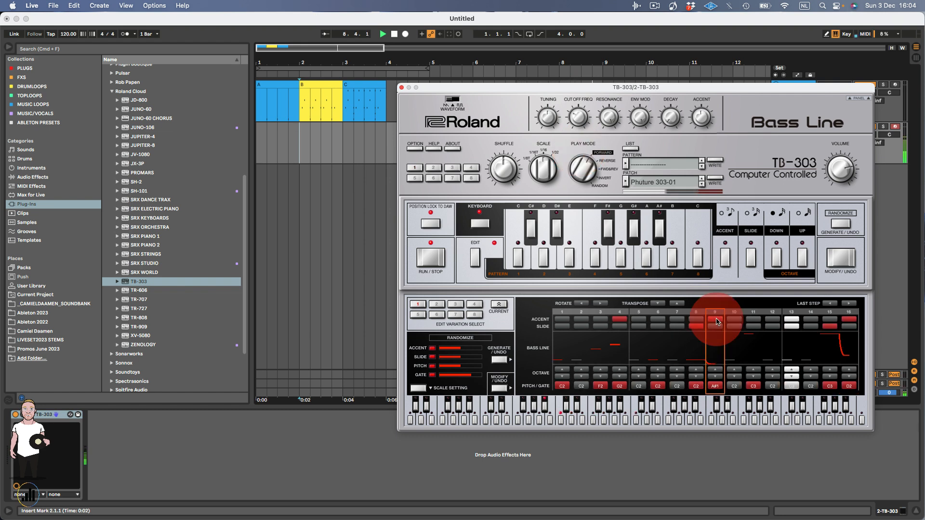
{"action": "left_click", "coordinate": [790, 320]}
Step: Set the decay to 141, lower the cutoff and resonance, and set the envelope modulation to 97
{"action": "left_click", "coordinate": [702, 117]}
{"action": "left_click", "coordinate": [672, 122]}
{"action": "left_click_drag", "start_coordinate": [672, 122], "coordinate": [681, 87]}
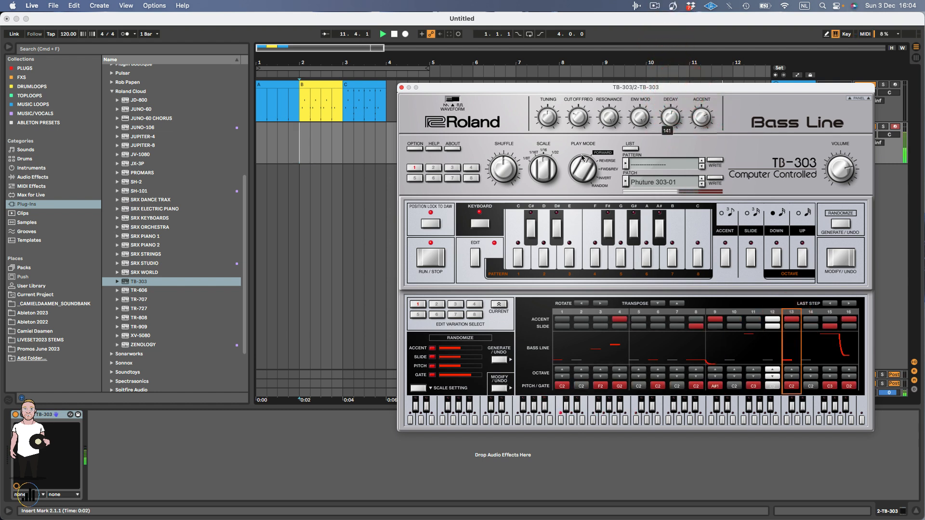
{"action": "left_click_drag", "start_coordinate": [578, 117], "coordinate": [580, 147]}
{"action": "left_click_drag", "start_coordinate": [609, 118], "coordinate": [611, 158]}
{"action": "left_click_drag", "start_coordinate": [640, 118], "coordinate": [643, 151]}
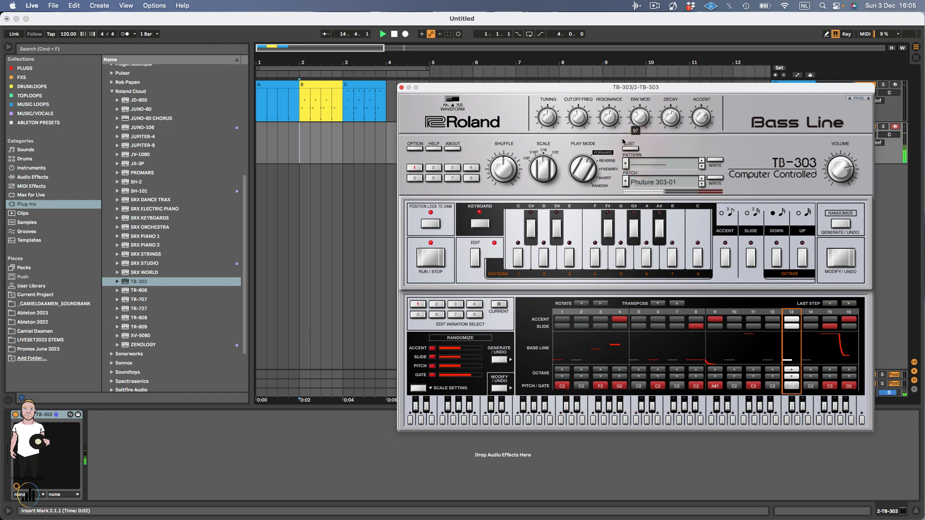
Step: Switch the waveform to square, raise the envelope modulation, and set the cutoff frequency to 255
{"action": "left_click", "coordinate": [452, 99]}
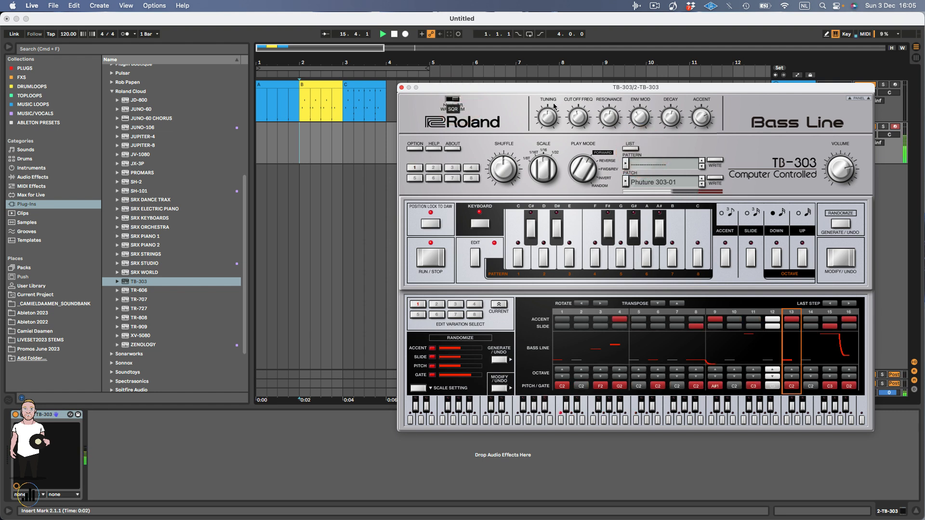
{"action": "left_click_drag", "start_coordinate": [638, 115], "coordinate": [640, 87]}
{"action": "left_click_drag", "start_coordinate": [577, 119], "coordinate": [581, 96]}
Step: Select the four-bar loop range starting at bar 1, play it, and generate a random pattern for variation 1
{"action": "key", "text": "space"}
{"action": "left_click", "coordinate": [338, 68]}
{"action": "key", "text": "space"}
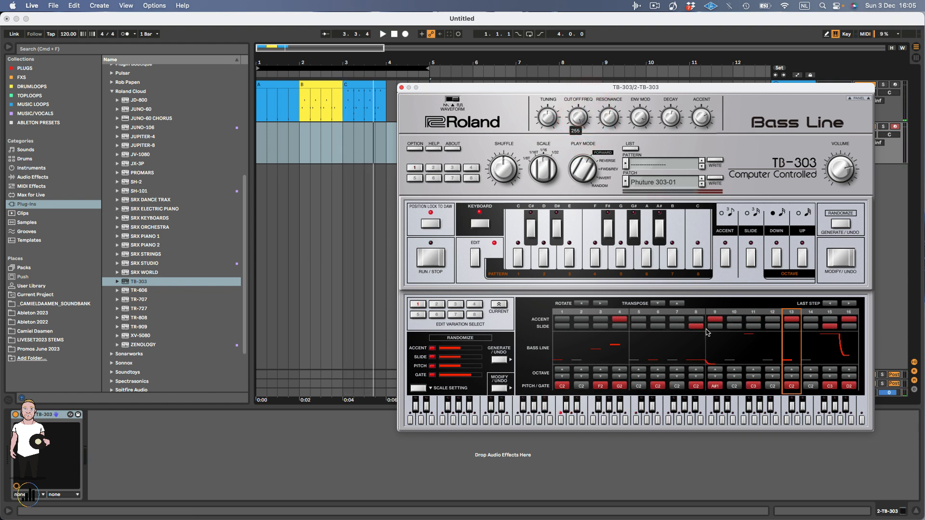
{"action": "left_click", "coordinate": [841, 225]}
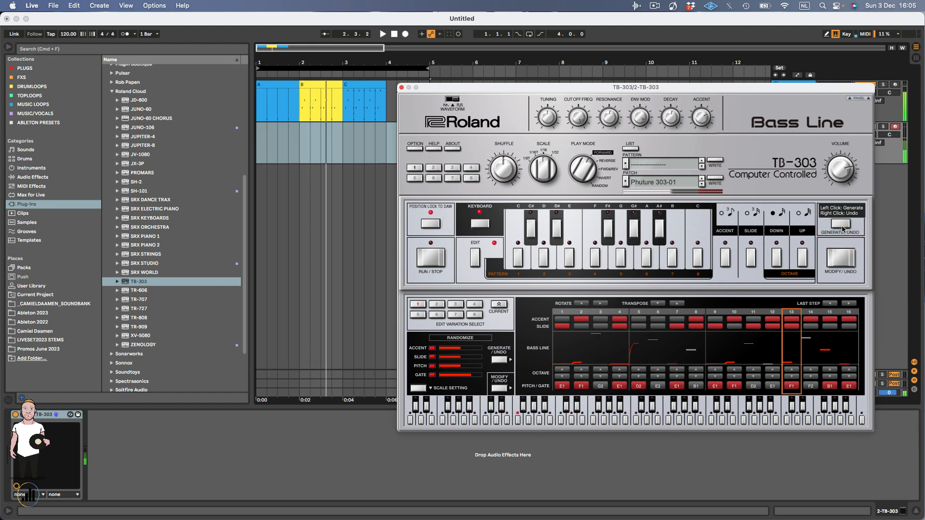
Step: Switch both playback and editing to variation 2 and generate a random pattern for it
{"action": "left_click", "coordinate": [437, 305]}
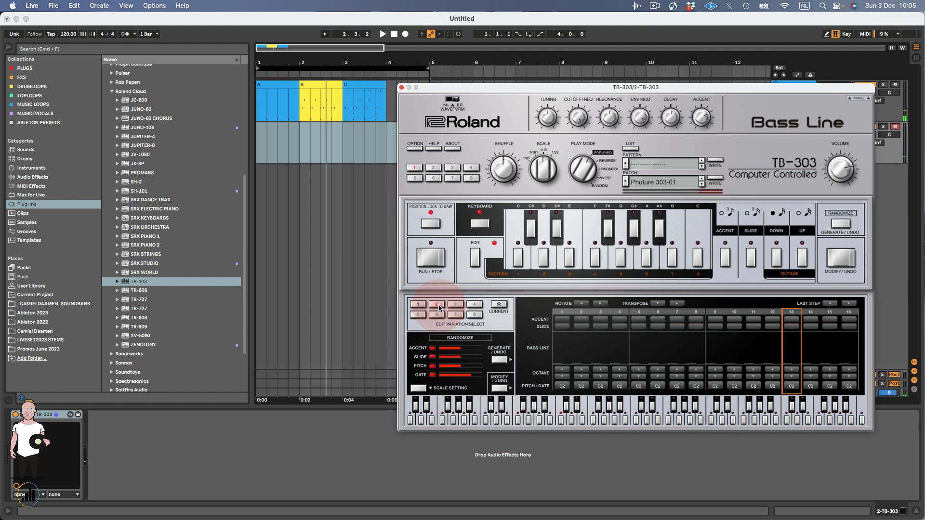
{"action": "left_click", "coordinate": [432, 168]}
{"action": "left_click", "coordinate": [438, 305]}
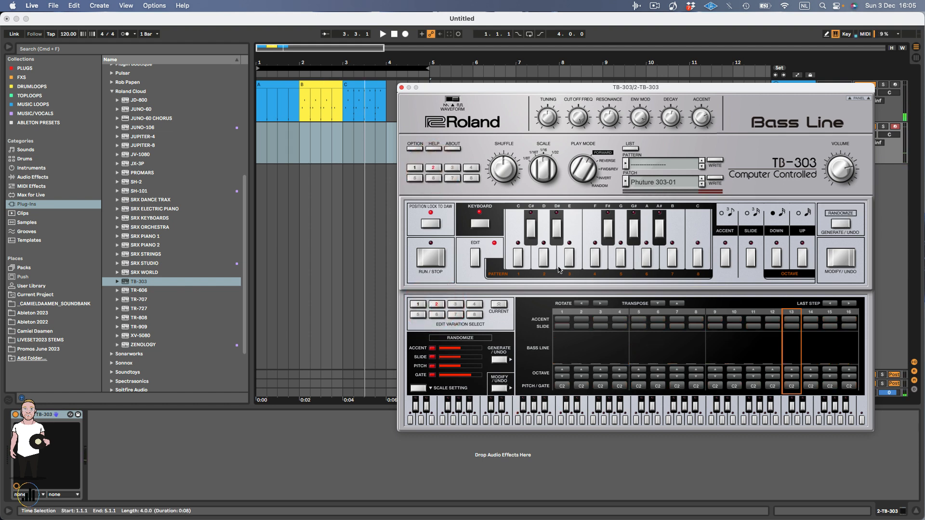
{"action": "left_click", "coordinate": [842, 224]}
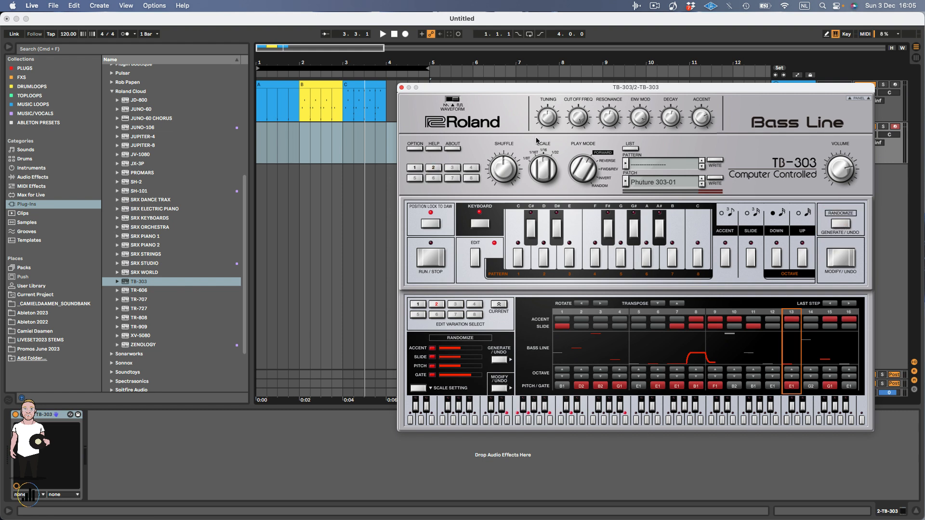
Step: Play the bass line and switch between variations 1 and 2 to compare them, returning to variation 1
{"action": "left_click", "coordinate": [412, 170]}
{"action": "key", "text": "space"}
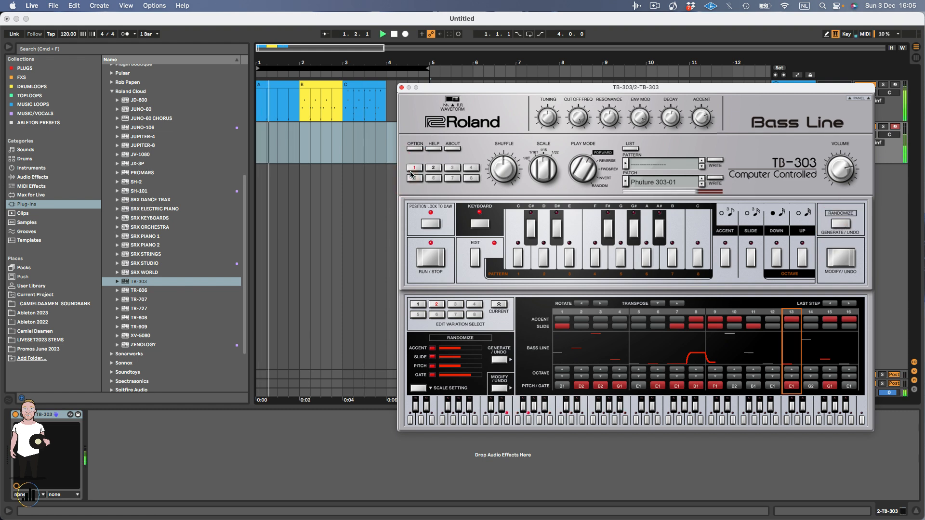
{"action": "left_click", "coordinate": [433, 170]}
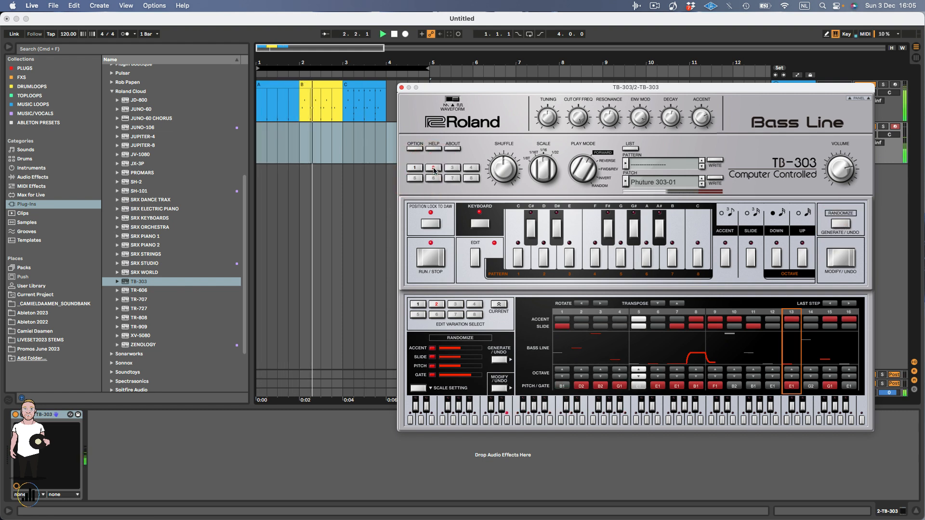
{"action": "left_click", "coordinate": [414, 169]}
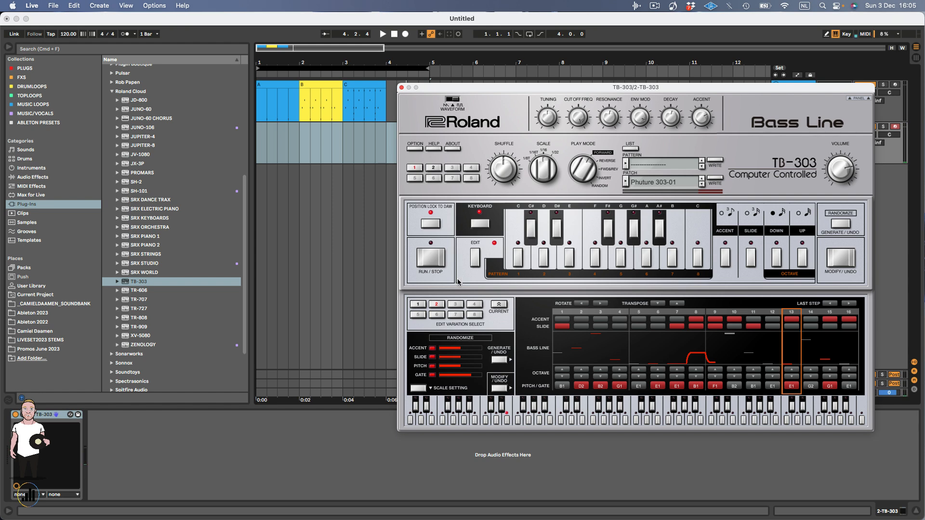
Step: Try out the shuffle amount while the bass line plays
{"action": "left_click", "coordinate": [471, 262]}
{"action": "left_click", "coordinate": [474, 264]}
{"action": "mouse_move", "coordinate": [504, 170]}
{"action": "left_mouse_down"}
{"action": "mouse_move", "coordinate": [511, 148]}
{"action": "mouse_move", "coordinate": [511, 165]}
{"action": "left_mouse_up"}
{"action": "key", "text": "space"}
{"action": "key", "text": "space"}
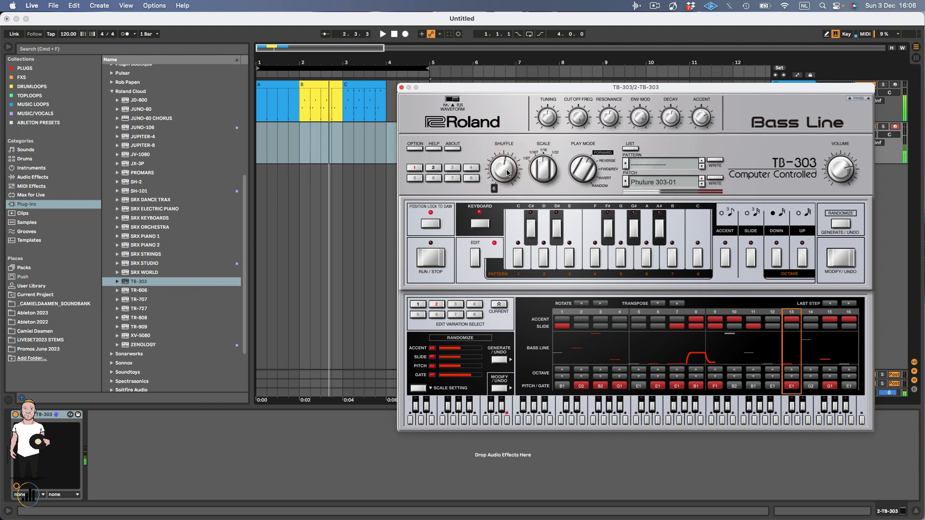
Step: Try the 1/16T scale setting during playback and return the scale to 1/16
{"action": "mouse_move", "coordinate": [542, 169]}
{"action": "left_click_drag", "start_coordinate": [540, 169], "coordinate": [542, 178]}
{"action": "key", "text": "space"}
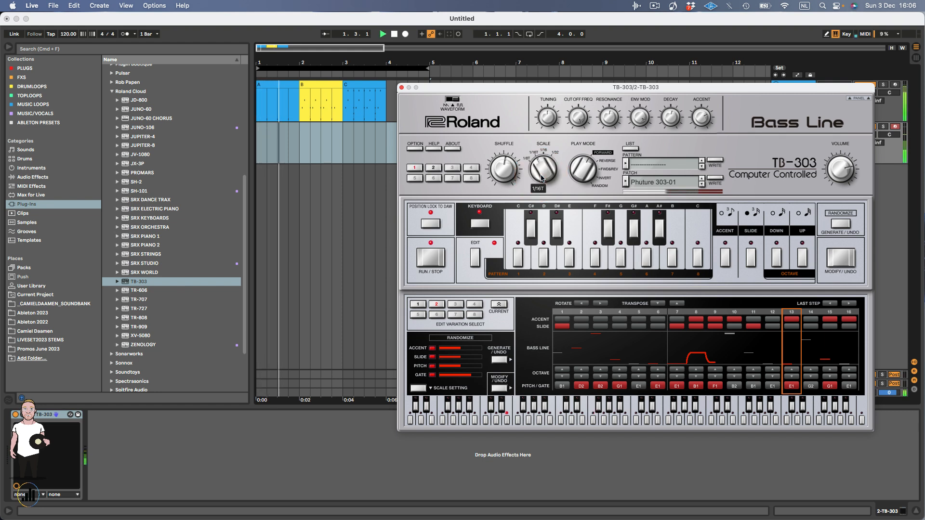
{"action": "left_click", "coordinate": [541, 178]}
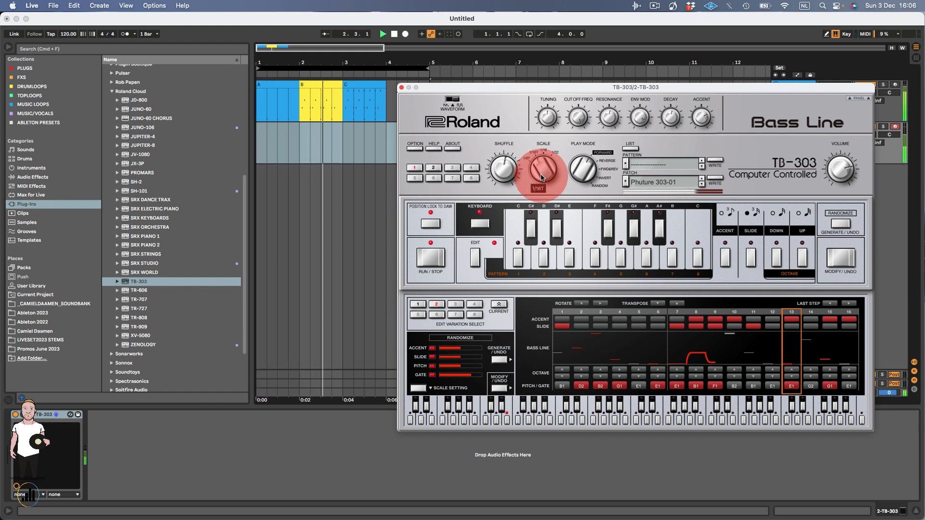
{"action": "left_click", "coordinate": [541, 178]}
{"action": "key", "text": "space"}
{"action": "left_click_drag", "start_coordinate": [541, 174], "coordinate": [541, 167]}
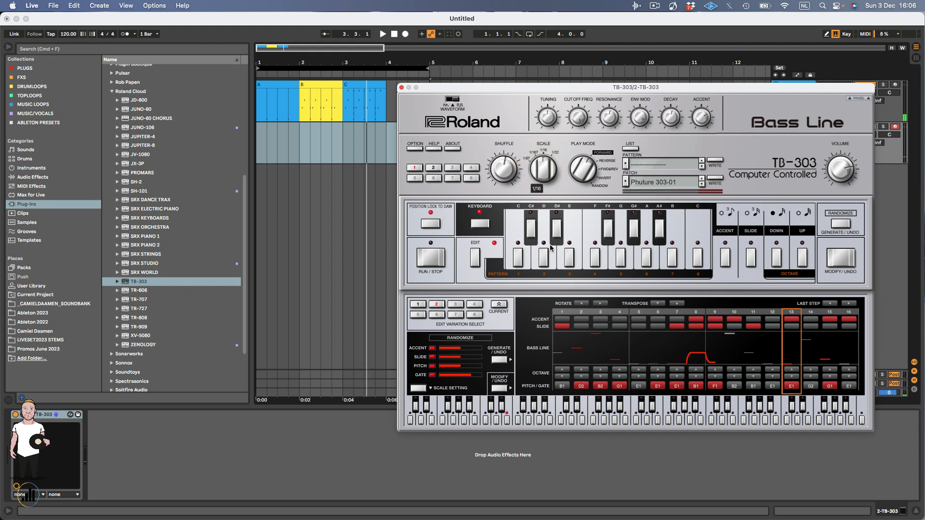
Step: Close the TB-303 window, load the TR-808 plug-in onto a new track, and start playback
{"action": "left_click", "coordinate": [401, 87]}
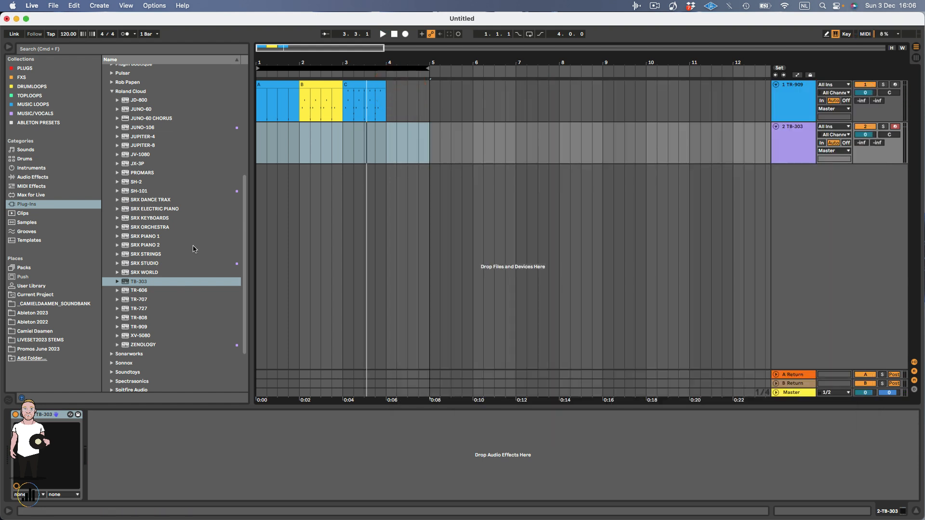
{"action": "left_click", "coordinate": [155, 317]}
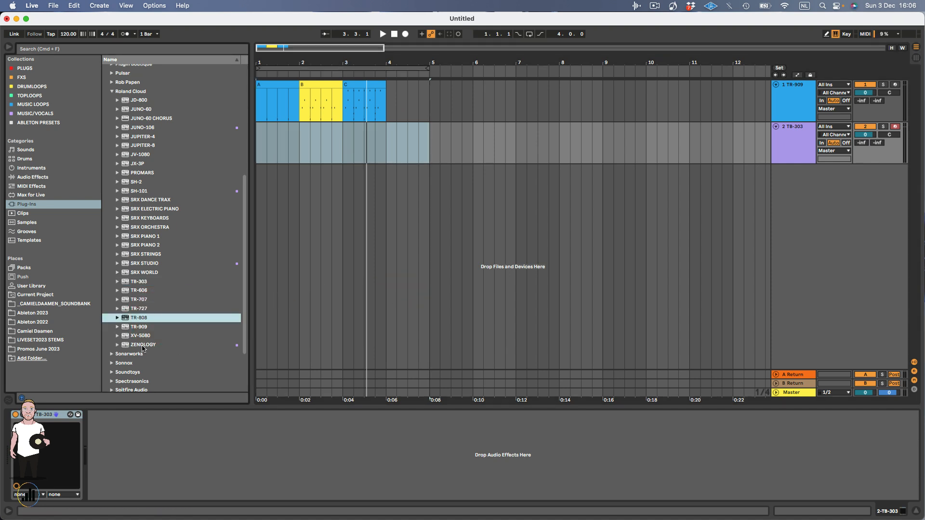
{"action": "left_click_drag", "start_coordinate": [144, 318], "coordinate": [320, 274]}
{"action": "key", "text": "space"}
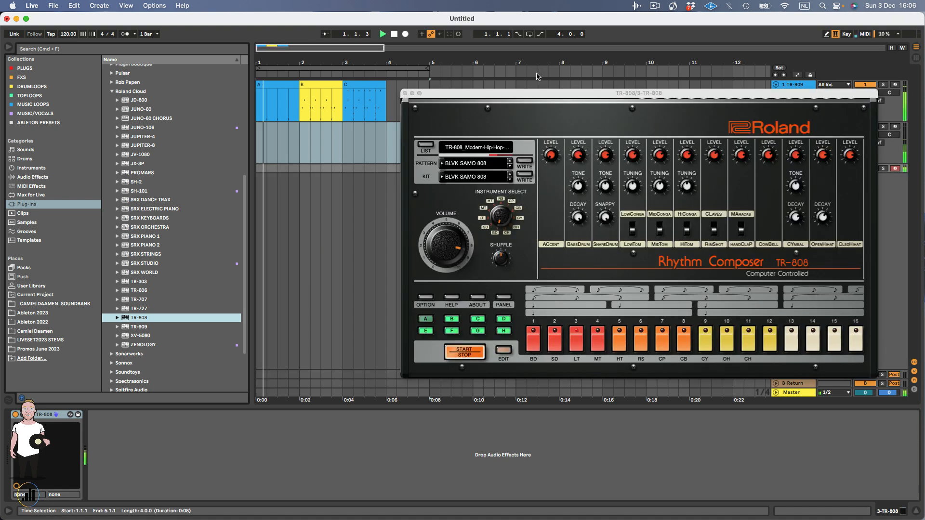
{"action": "left_click_drag", "start_coordinate": [558, 94], "coordinate": [521, 143]}
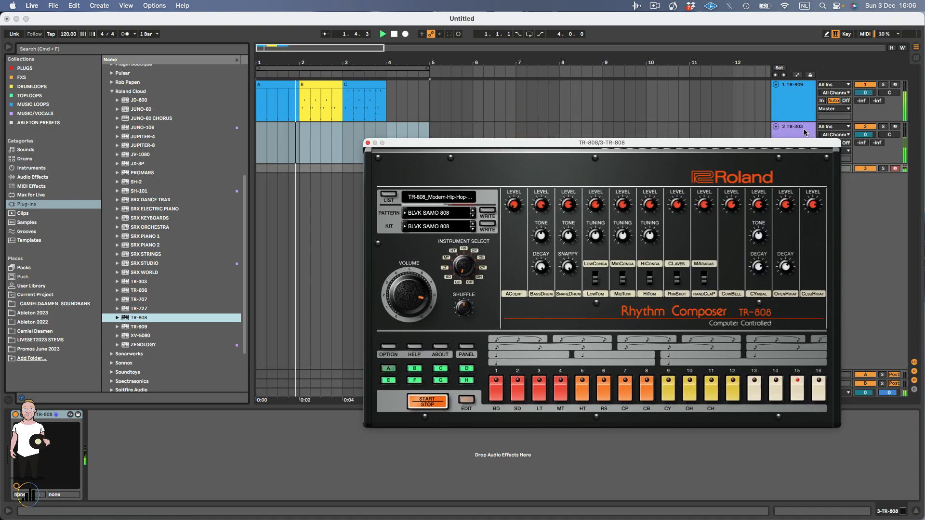
{"action": "left_click", "coordinate": [882, 168]}
{"action": "left_click", "coordinate": [883, 169]}
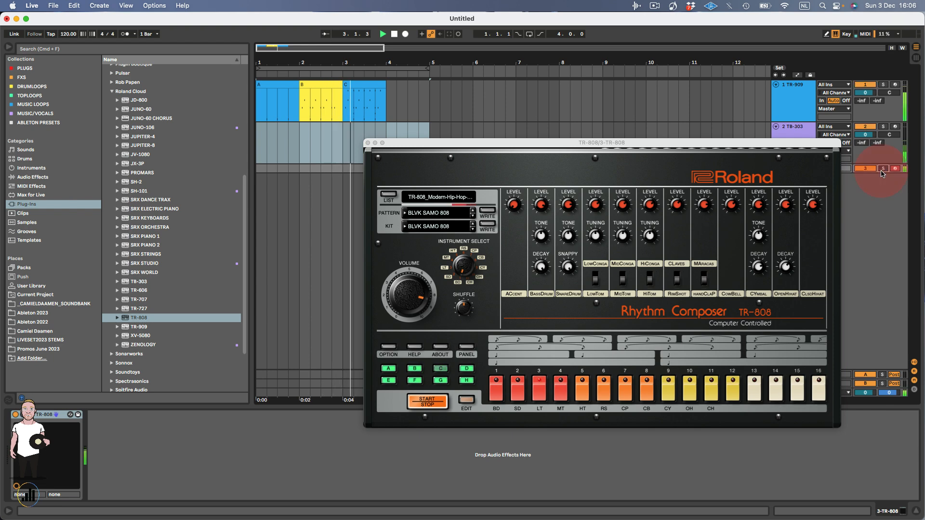
Step: Load the Detroit 808 pattern and the Detroit 808 kit in the TR-808, close its window, and stop playback
{"action": "left_click", "coordinate": [426, 217]}
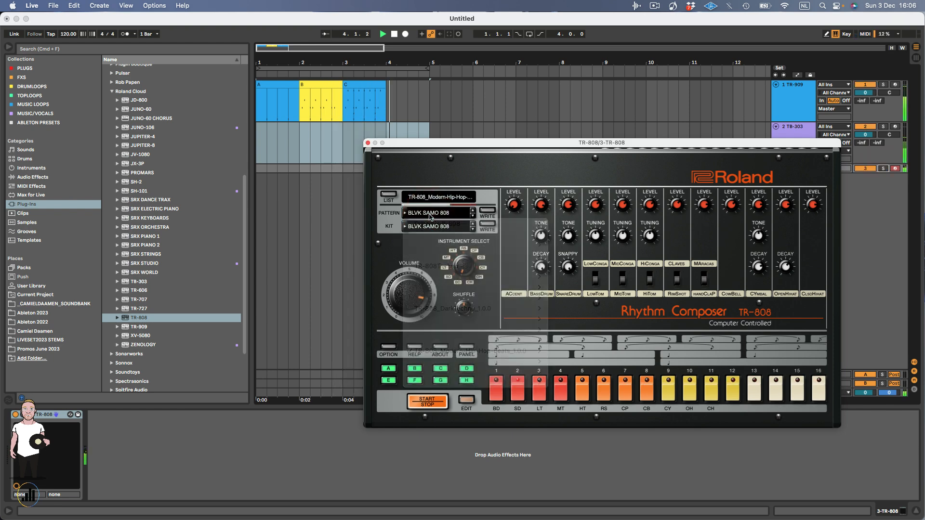
{"action": "left_click", "coordinate": [436, 220]}
{"action": "mouse_move", "coordinate": [447, 266]}
{"action": "left_click", "coordinate": [594, 288]}
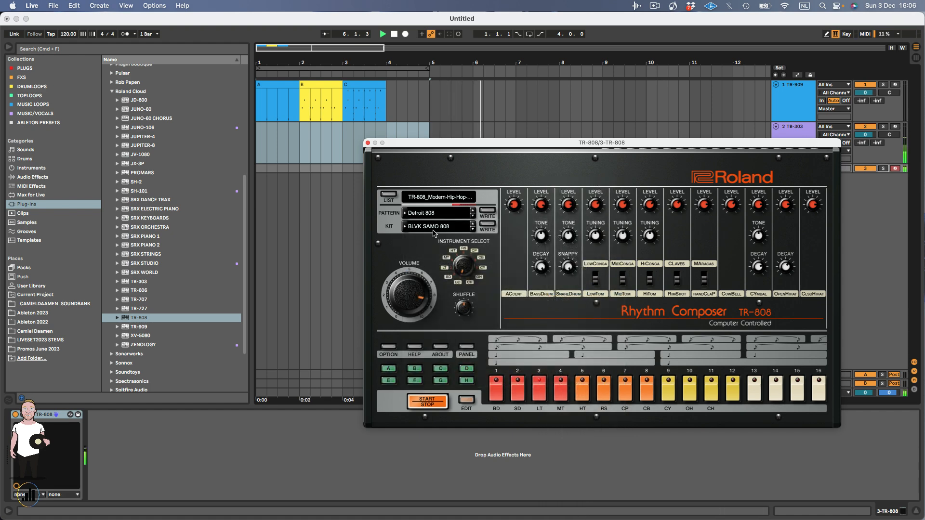
{"action": "left_click", "coordinate": [431, 227]}
{"action": "mouse_move", "coordinate": [482, 280]}
{"action": "left_click", "coordinate": [584, 292]}
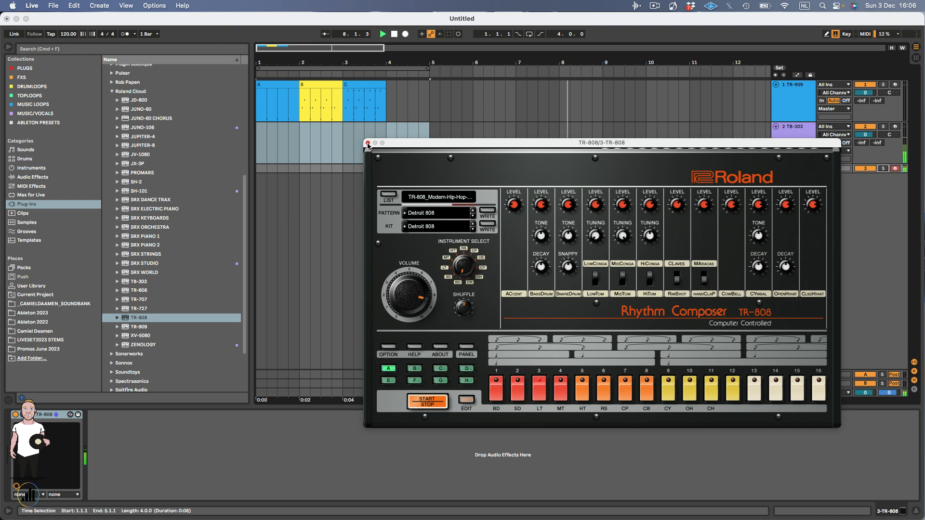
{"action": "left_click", "coordinate": [367, 142]}
{"action": "key", "text": "space"}
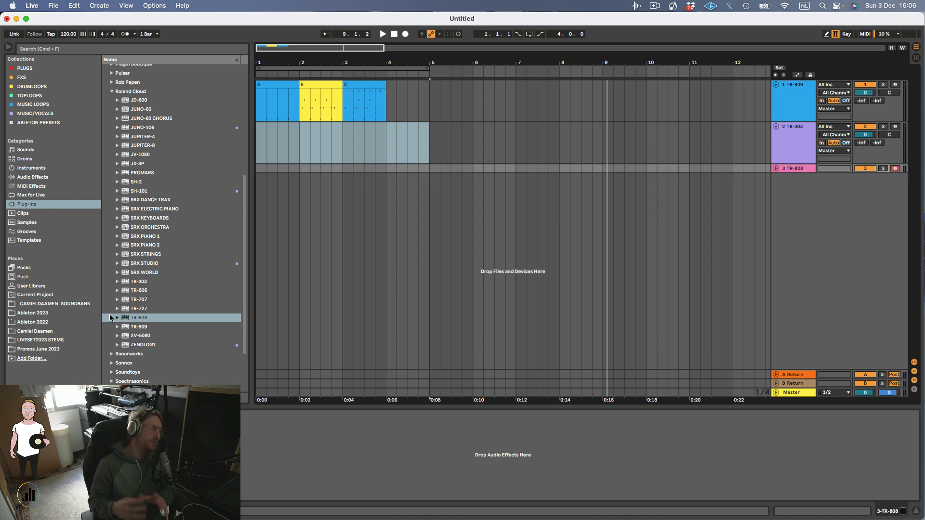
Step: Highlight the ZENOLOGY plug-in in the browser and select the TR-909 track
{"action": "left_click", "coordinate": [146, 346]}
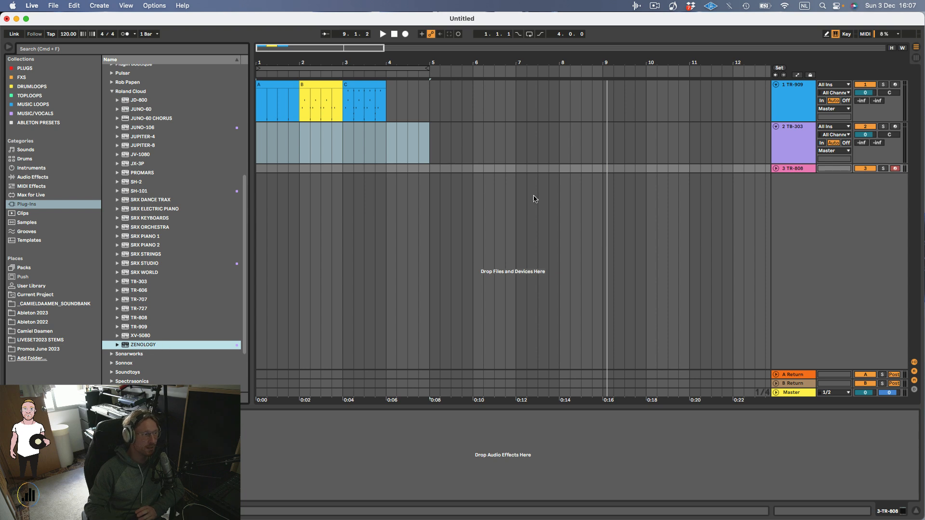
{"action": "left_click", "coordinate": [790, 109]}
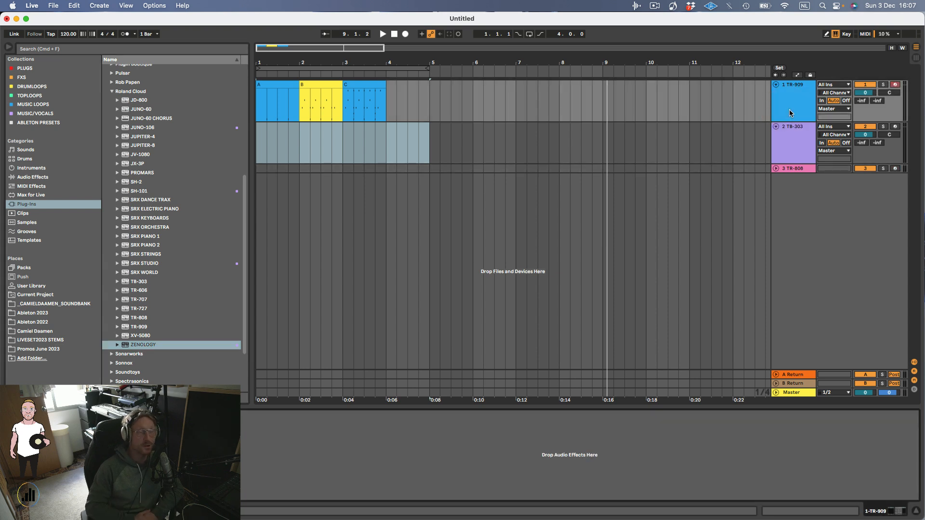